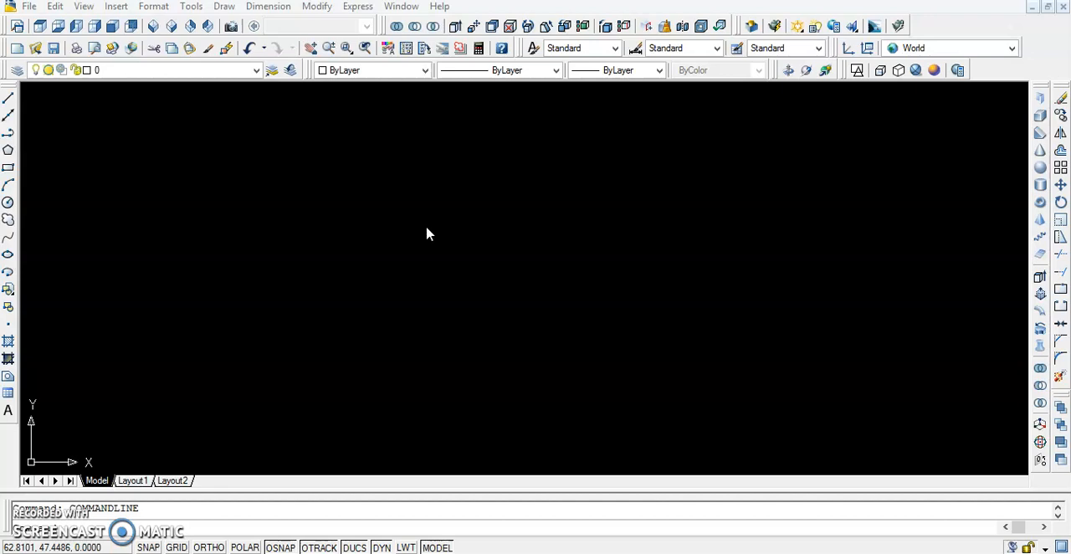
Turn on ortho mode and draw a horizontal line 3.96 long as the outline's upper edge
click(358, 243)
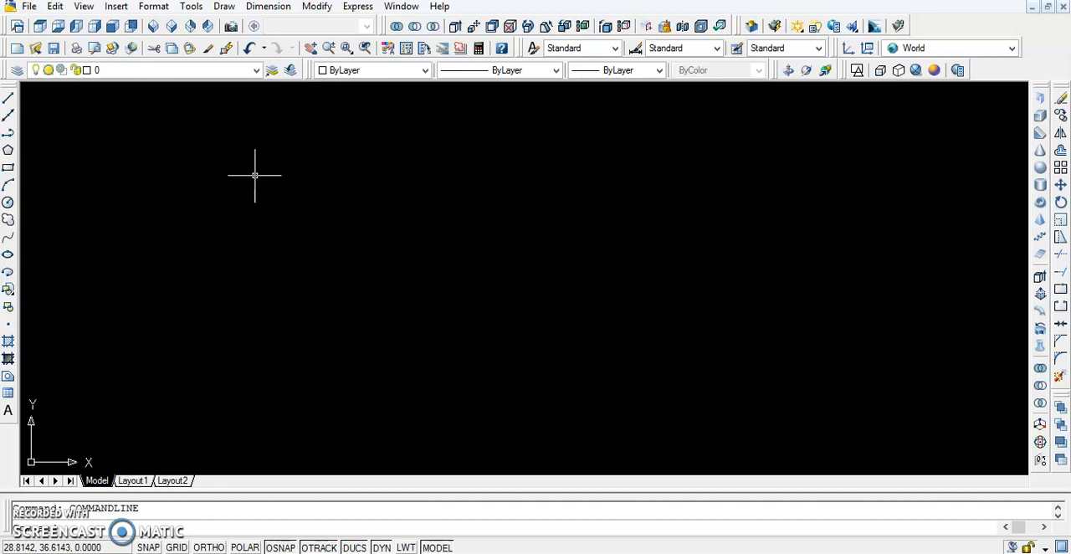
text(l)
key(Return)
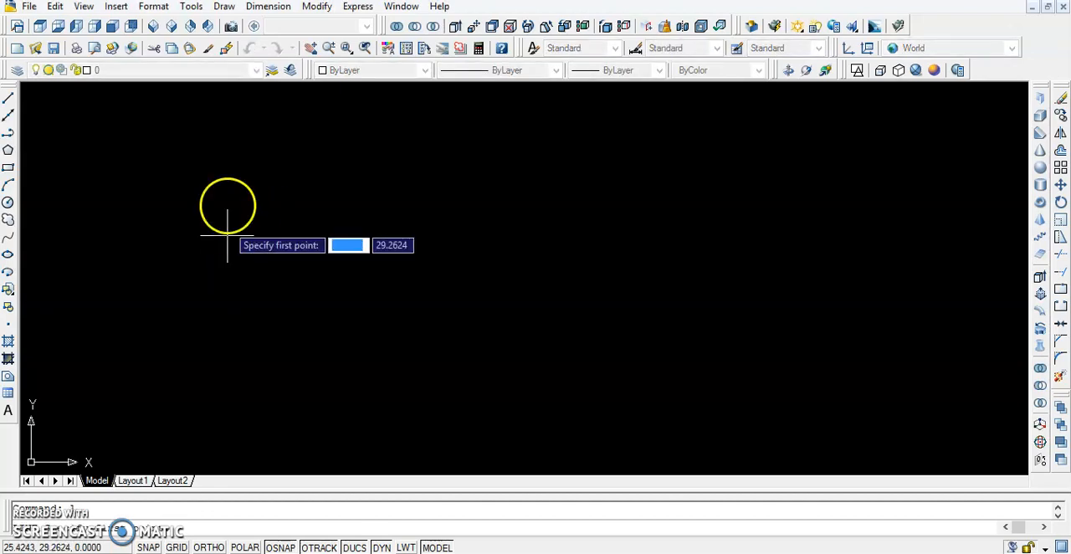
click(227, 178)
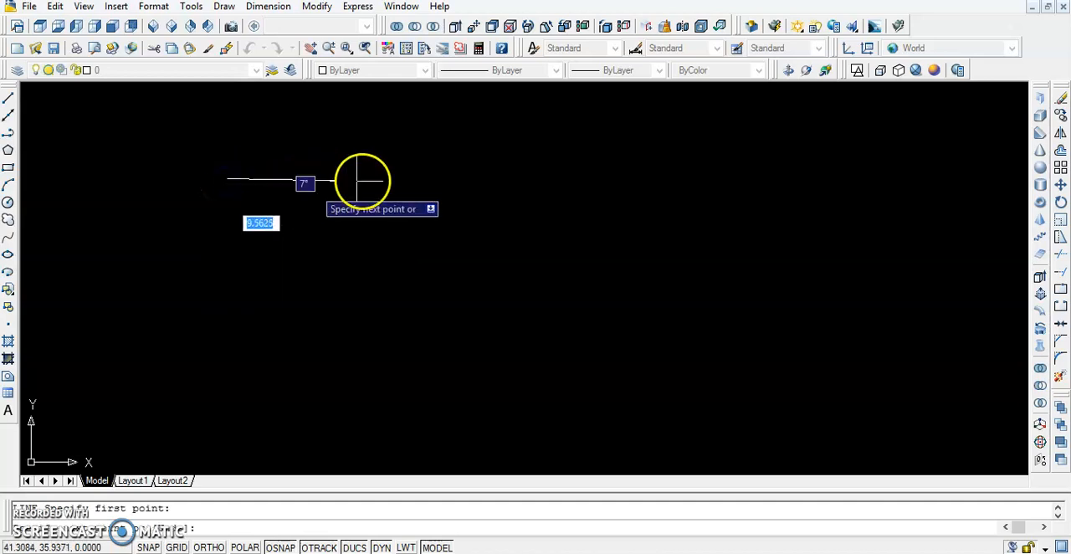
key(F8)
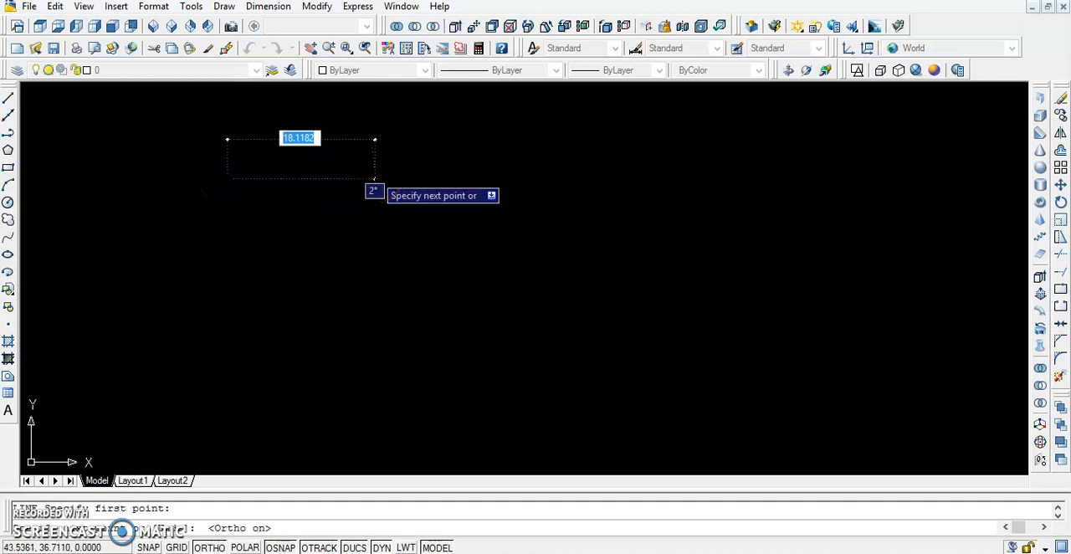
text(3.96)
key(Return)
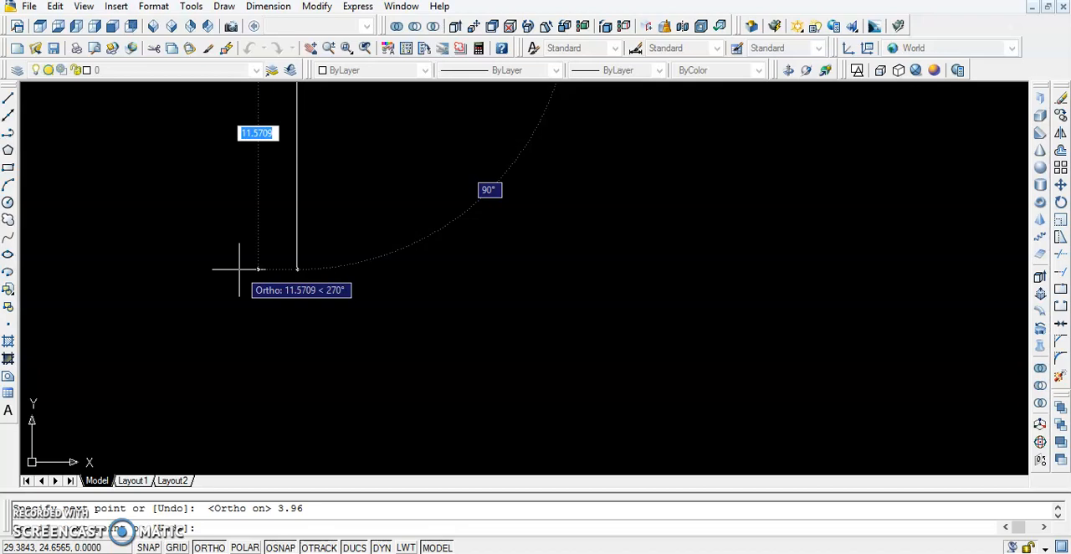
Continue the line 3.46 down, 3.96 back to the left and 3.46 up to complete the rectangular outline
text(3.)
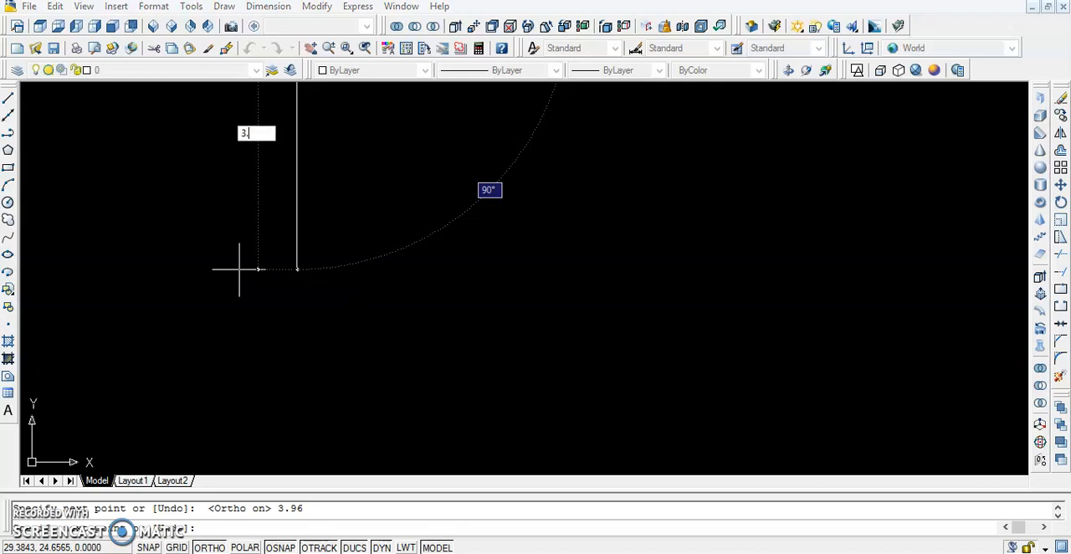
text(46)
key(Return)
scroll(239, 269, down, 3)
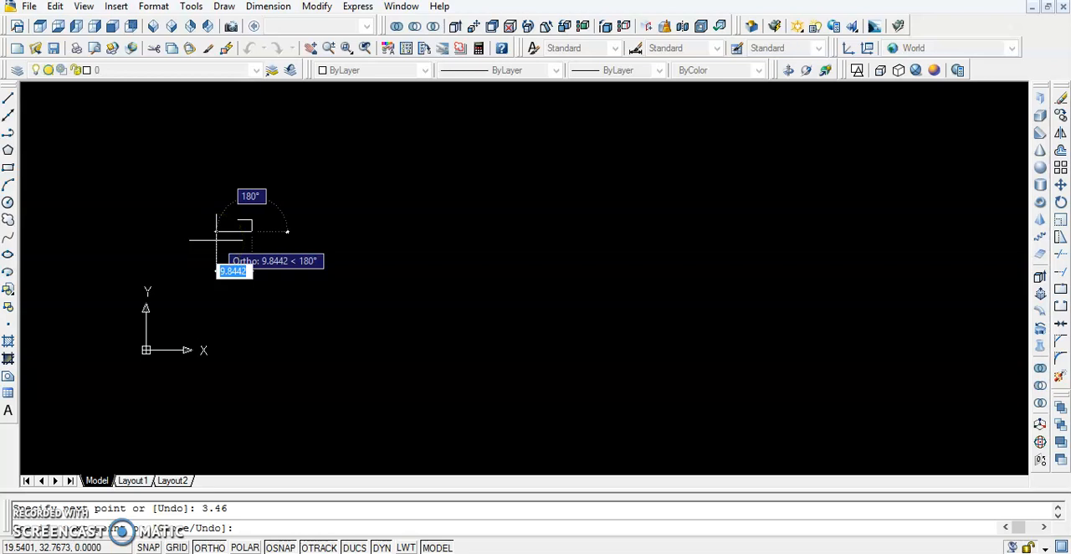
text(3.96)
key(Return)
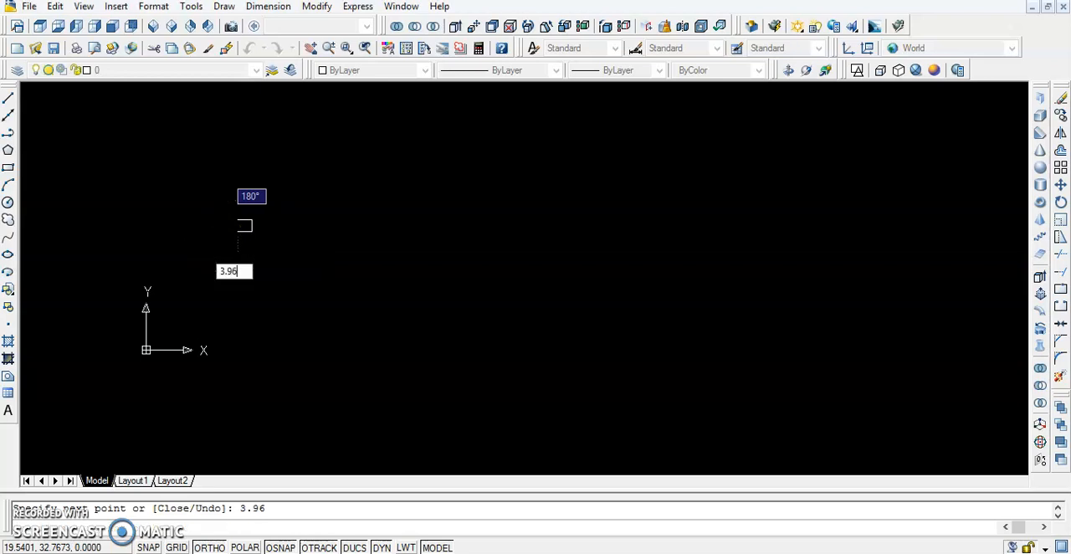
scroll(229, 203, up, 3)
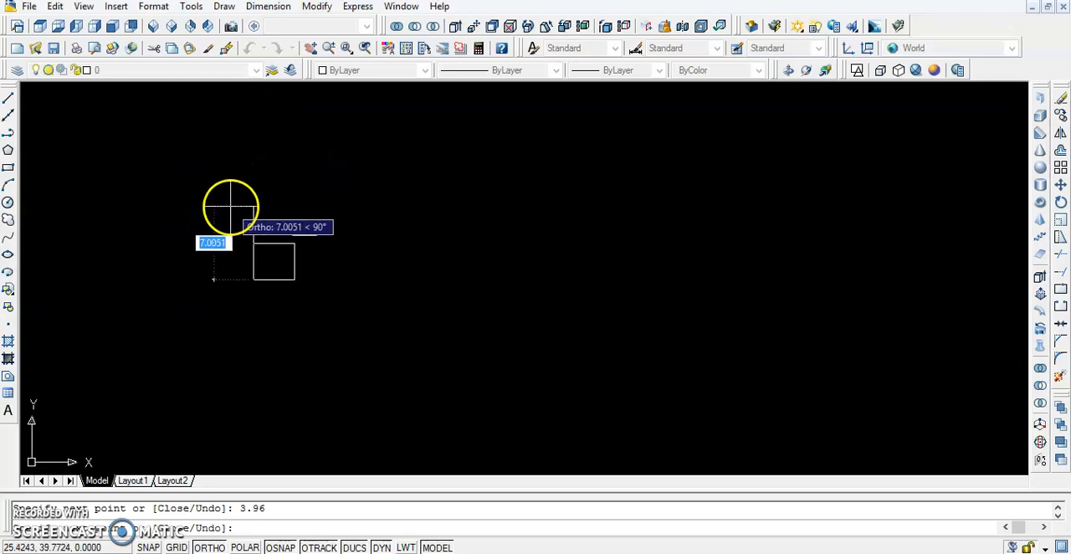
text(3.)
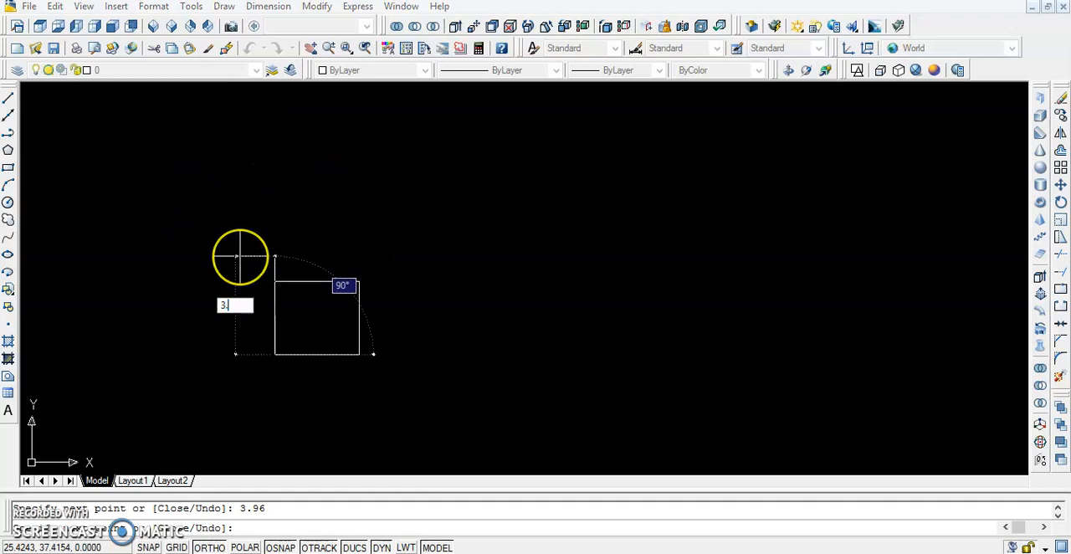
text(46)
key(Escape)
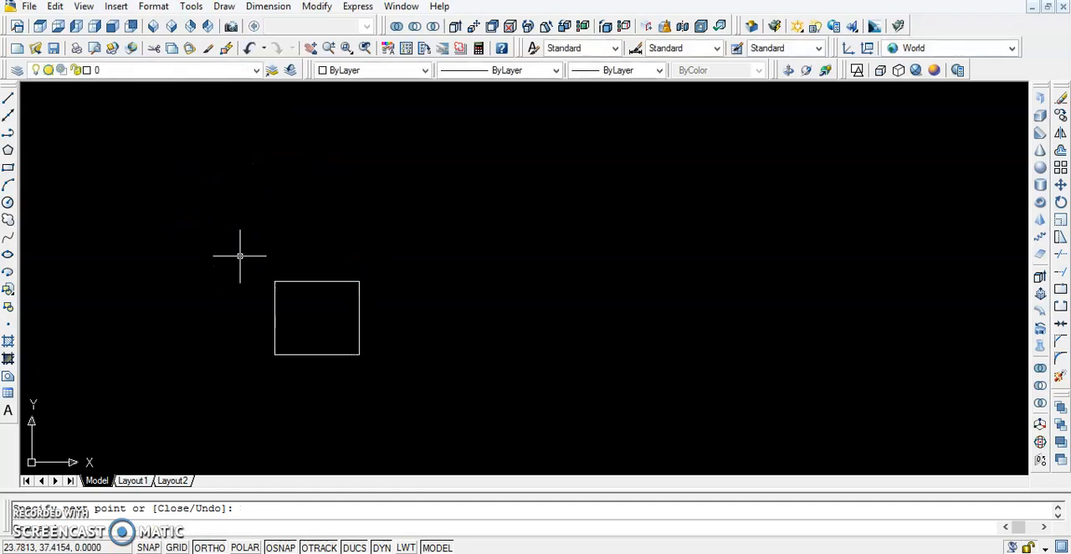
Offset the rectangle's upper and right edges inward by 0.23
scroll(369, 344, up, 3)
scroll(290, 301, up, 2)
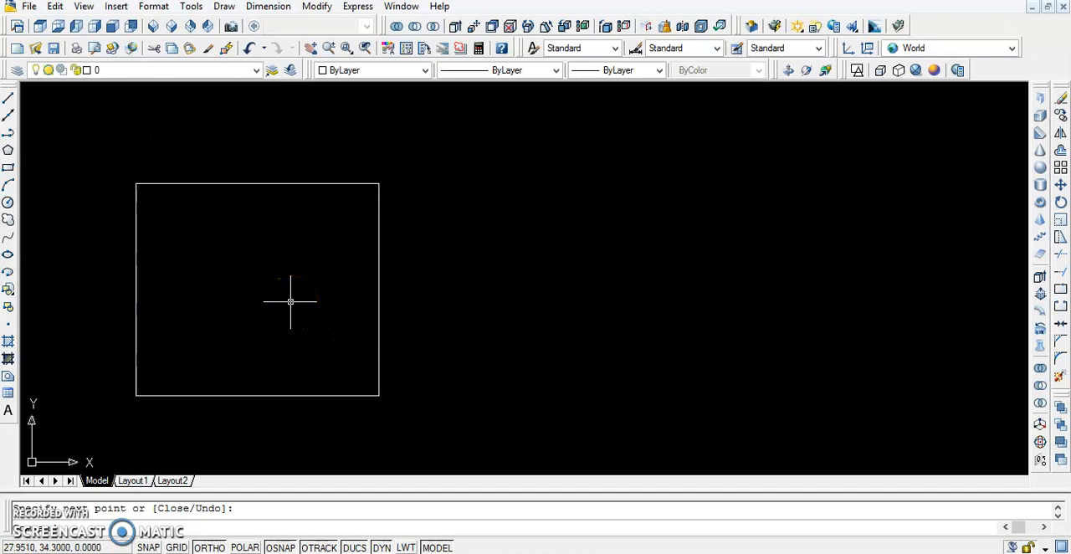
click(283, 236)
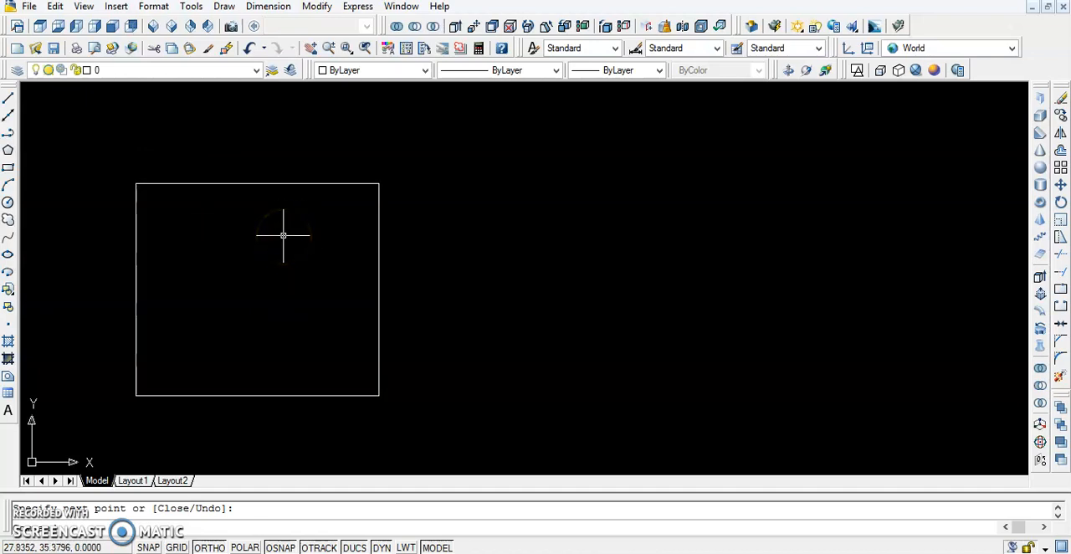
text(o)
key(Return)
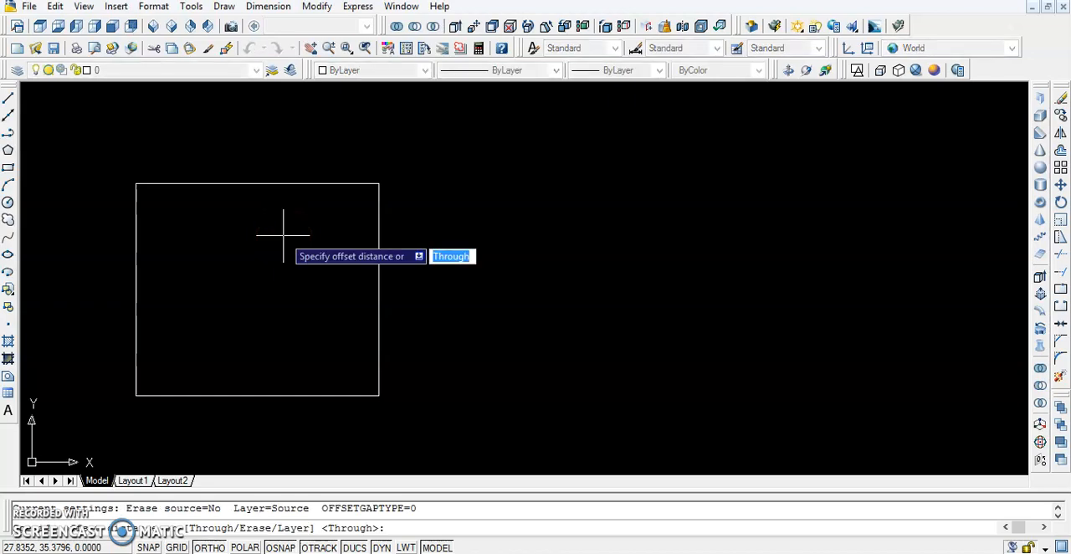
text(0)
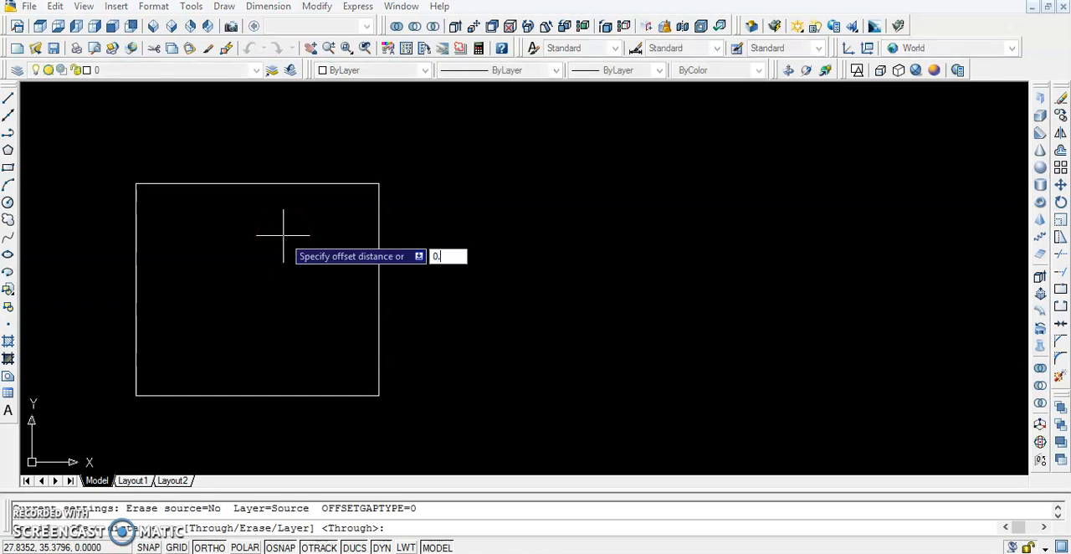
text(.23)
key(Return)
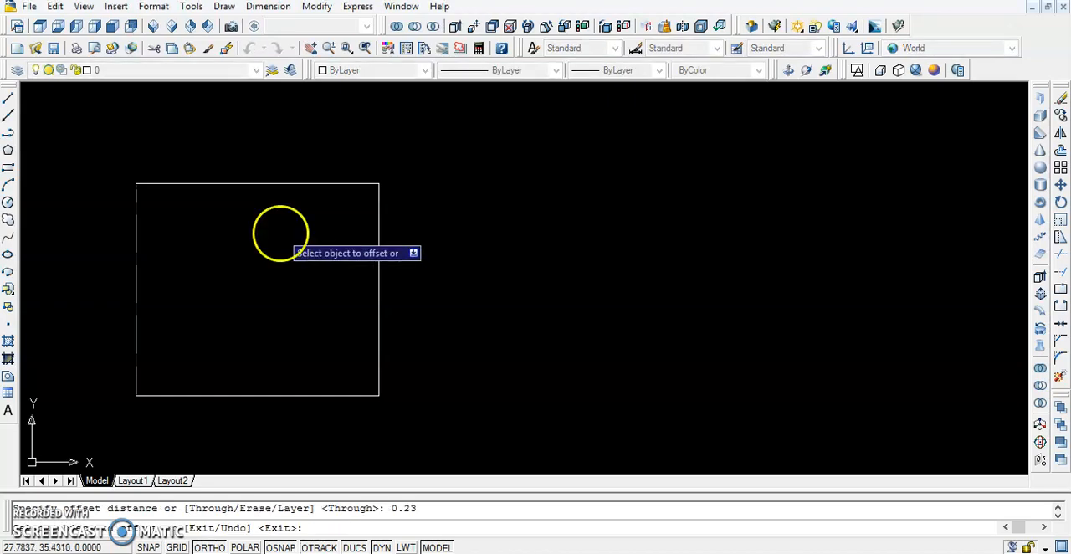
click(275, 184)
click(269, 214)
click(378, 251)
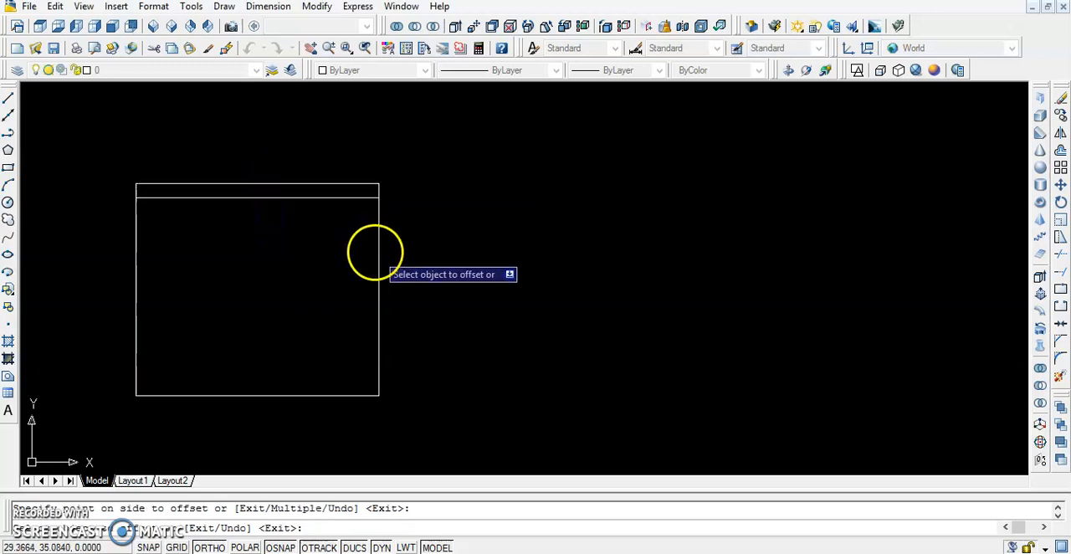
click(357, 257)
Offset the rectangle's left and lower edges inward by the same 0.23 distance and end the Offset command
click(137, 269)
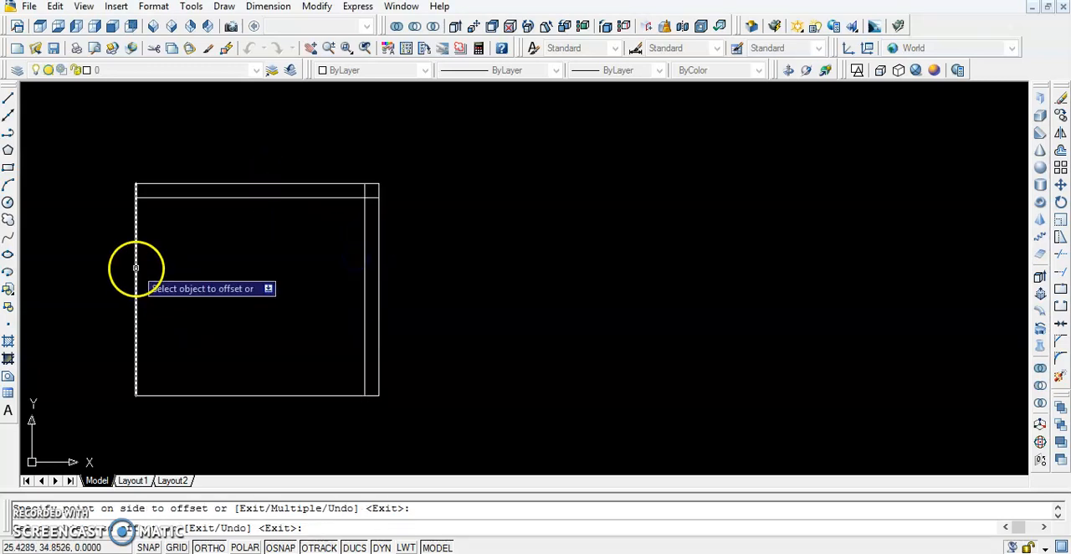
click(160, 278)
click(236, 394)
click(236, 374)
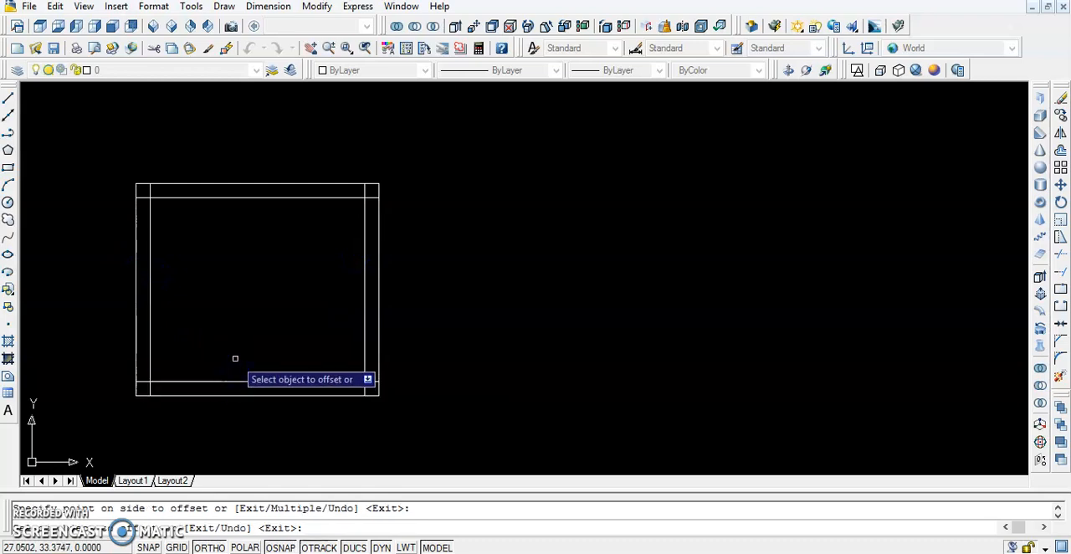
scroll(235, 359, up, 3)
scroll(235, 358, down, 4)
key(Escape)
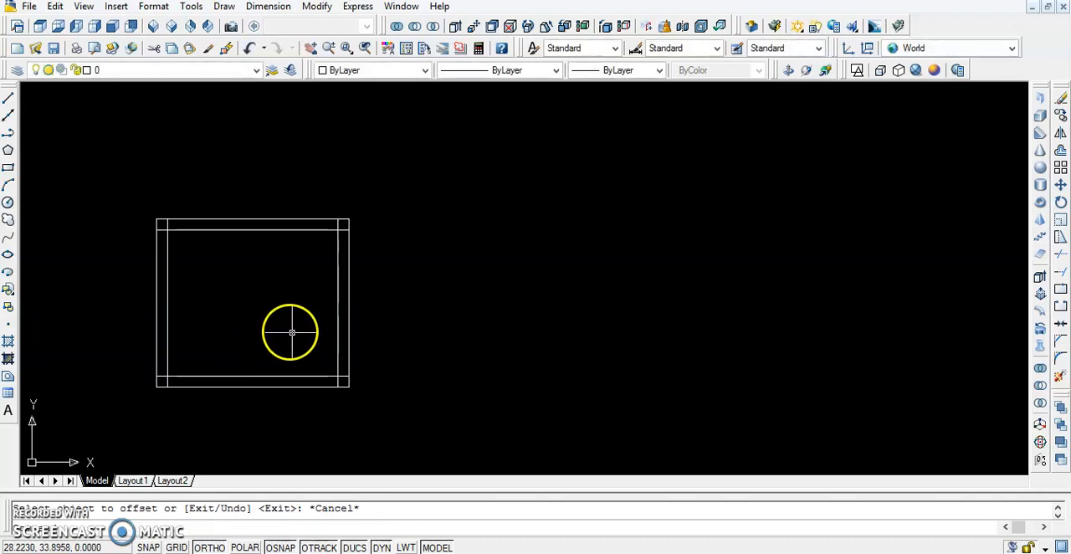
Offset the inner right wall line 1.2 to the left, into the room
scroll(296, 337, up, 2)
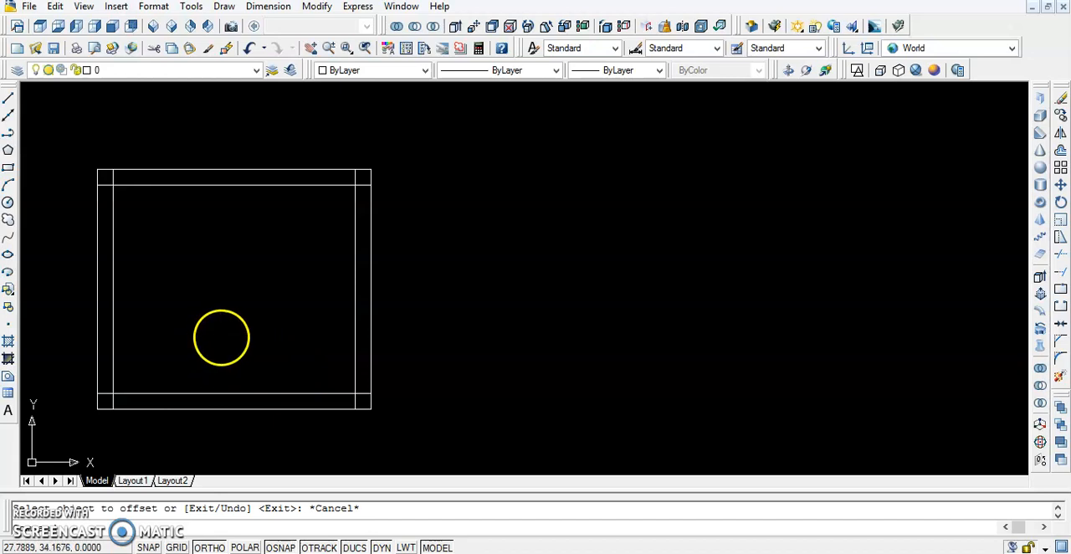
text(o)
key(Return)
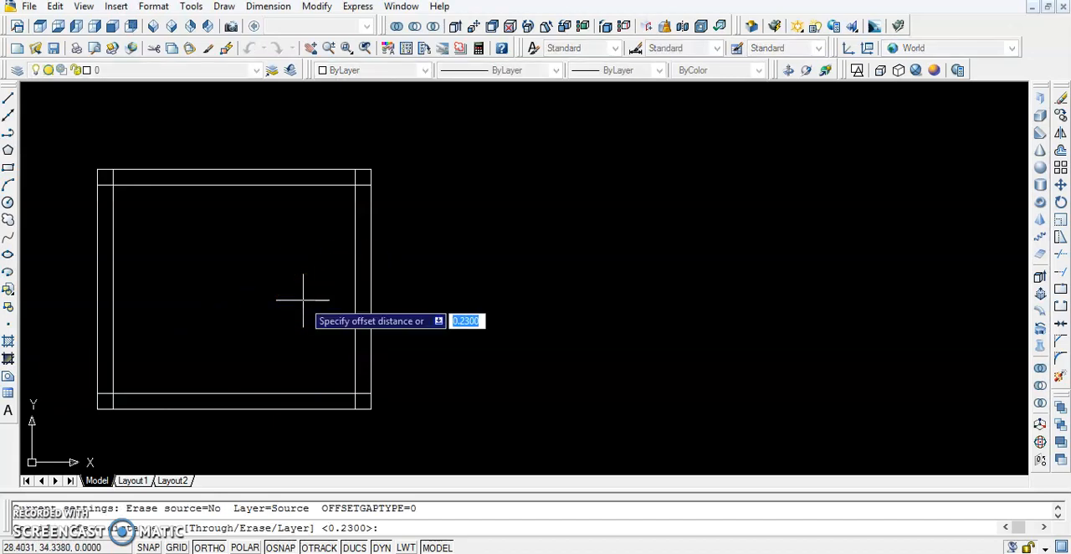
text(1.2)
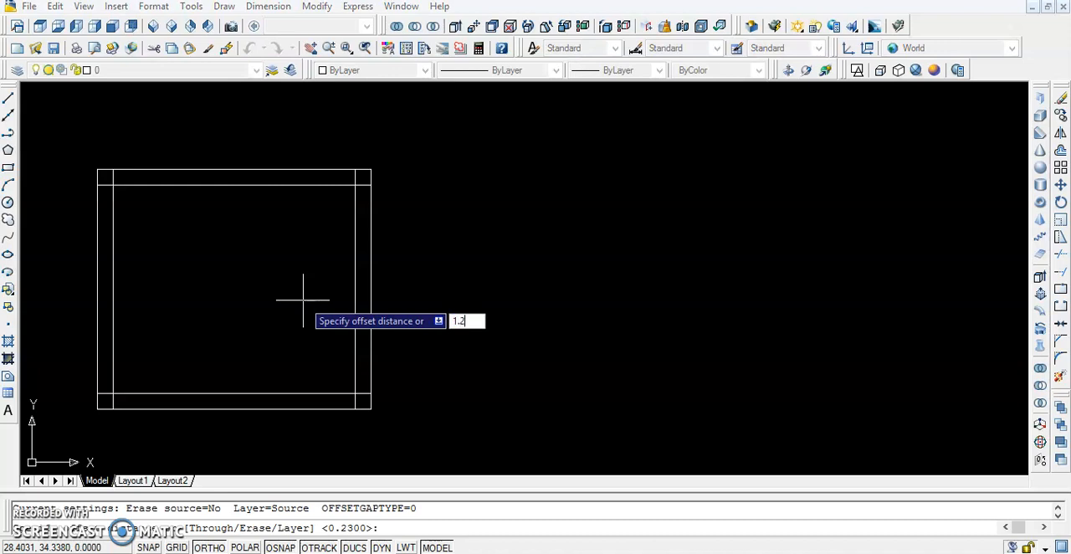
key(Return)
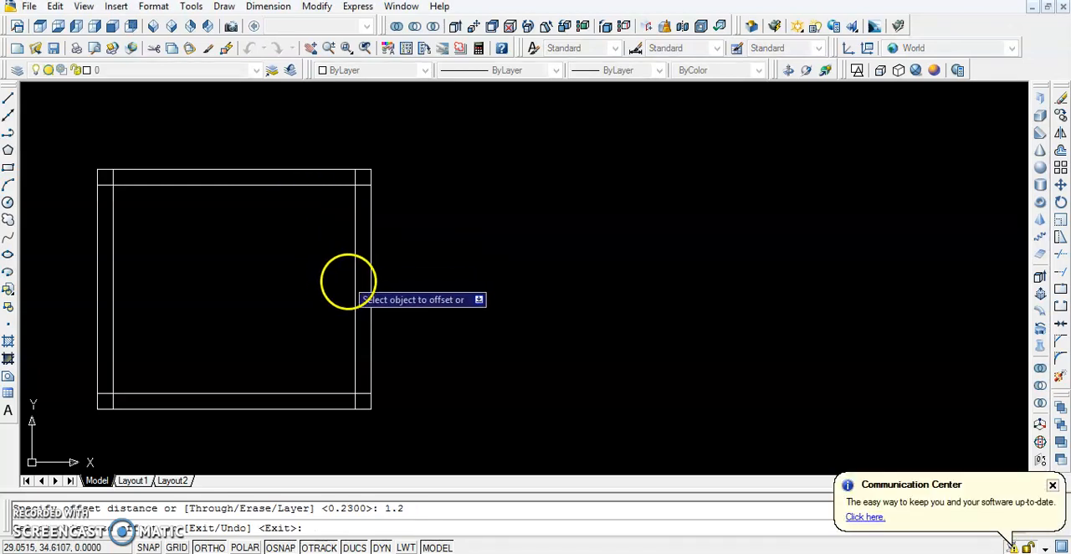
click(355, 285)
click(305, 292)
key(Escape)
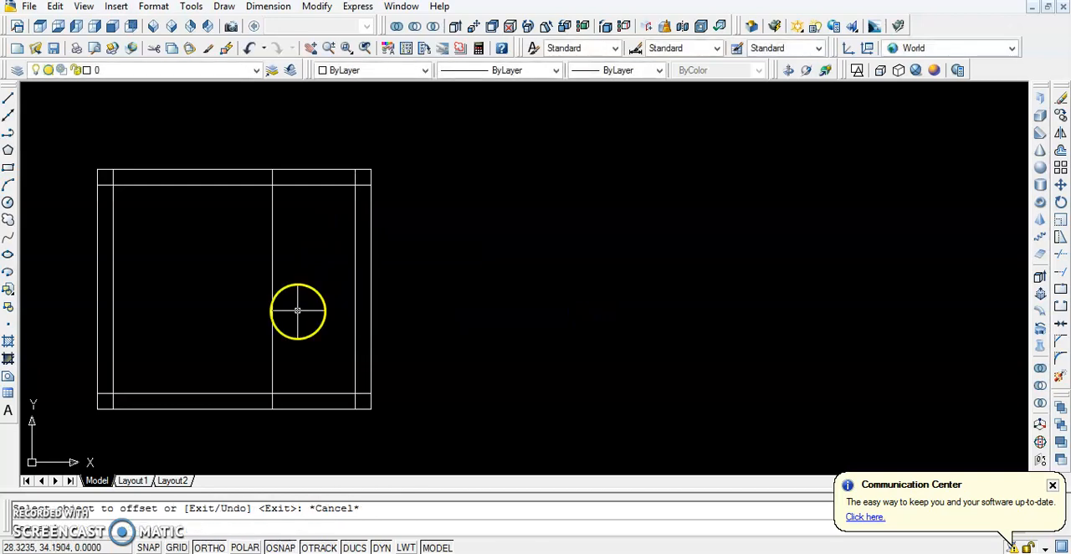
Dismiss the Dell recovery media update notice covering the drawing
scroll(125, 378, up, 5)
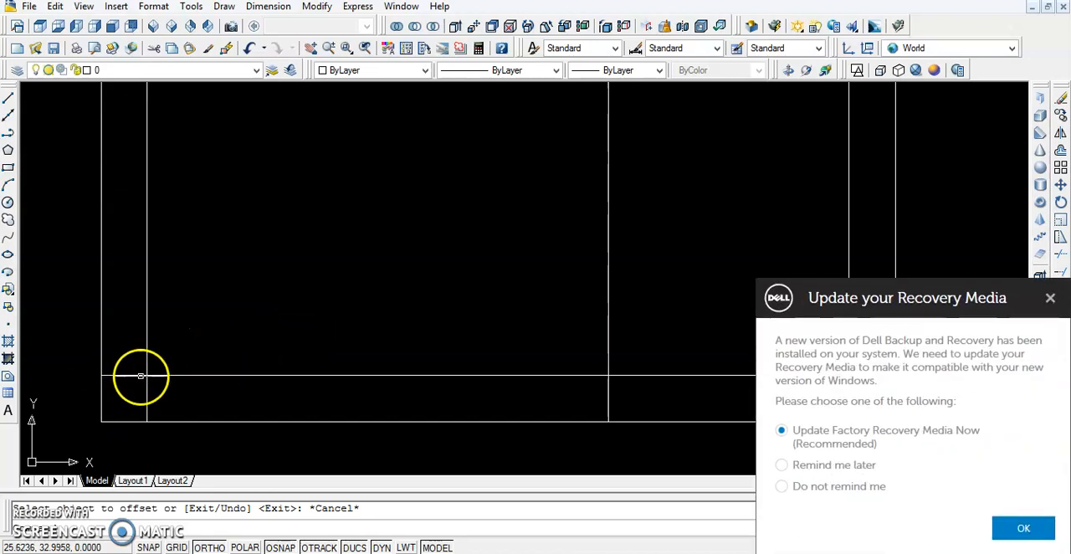
click(1051, 293)
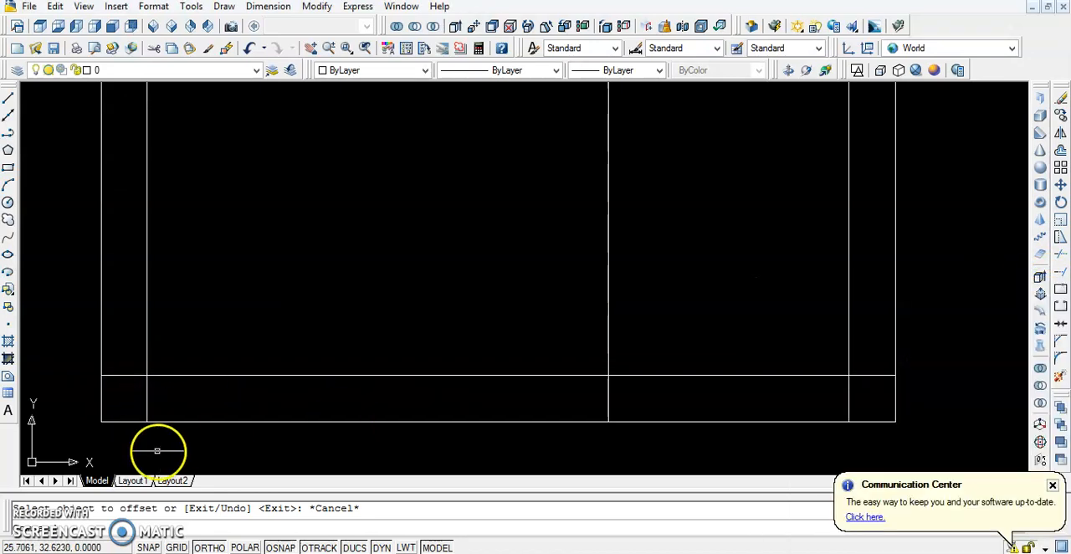
scroll(137, 382, down, 6)
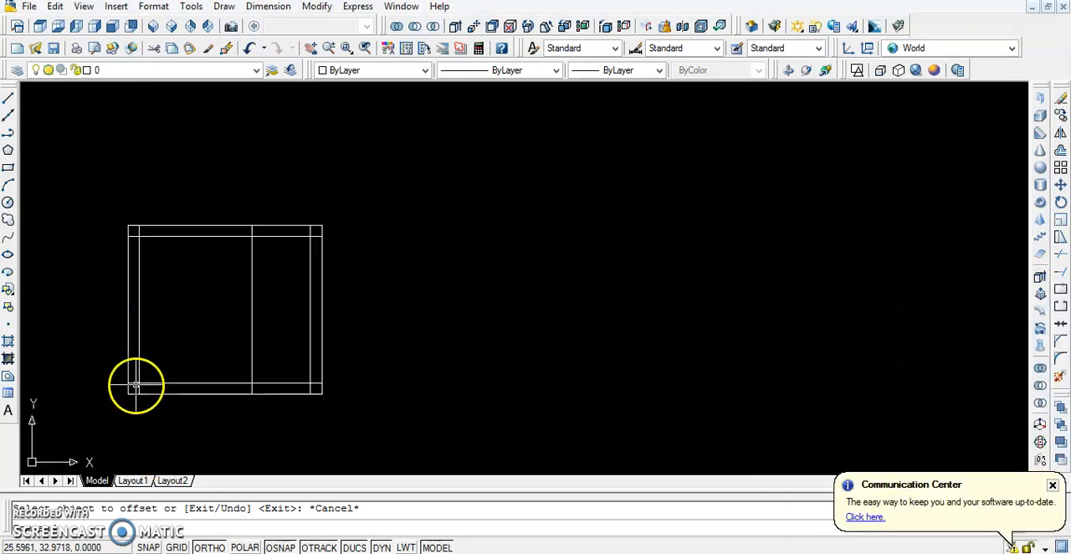
Trim the overlapping wall lines at the upper corners and the piece of the 1.2 offset line inside the upper wall
scroll(137, 226, up, 3)
scroll(339, 284, down, 3)
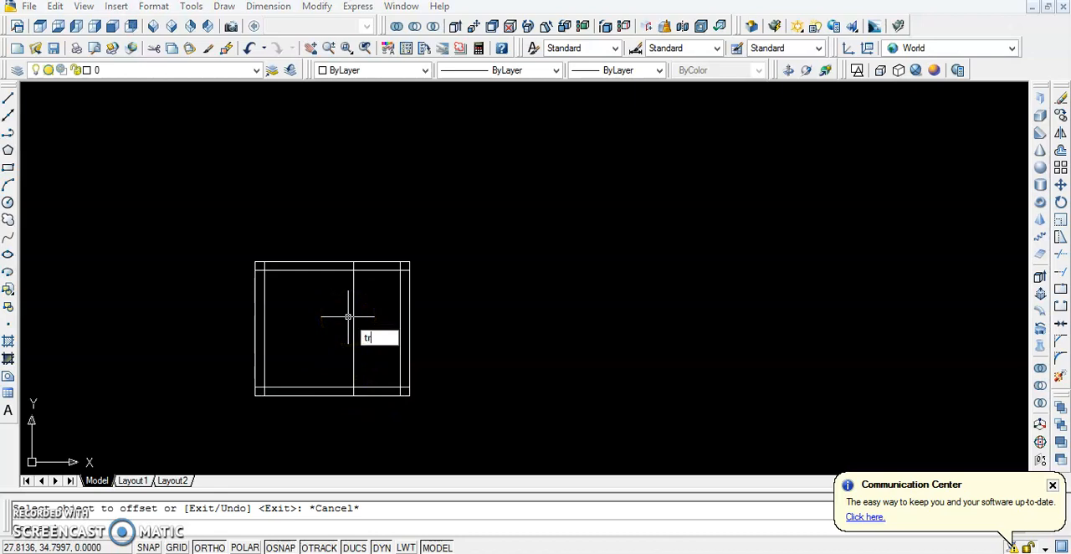
key(Return)
key(Return)
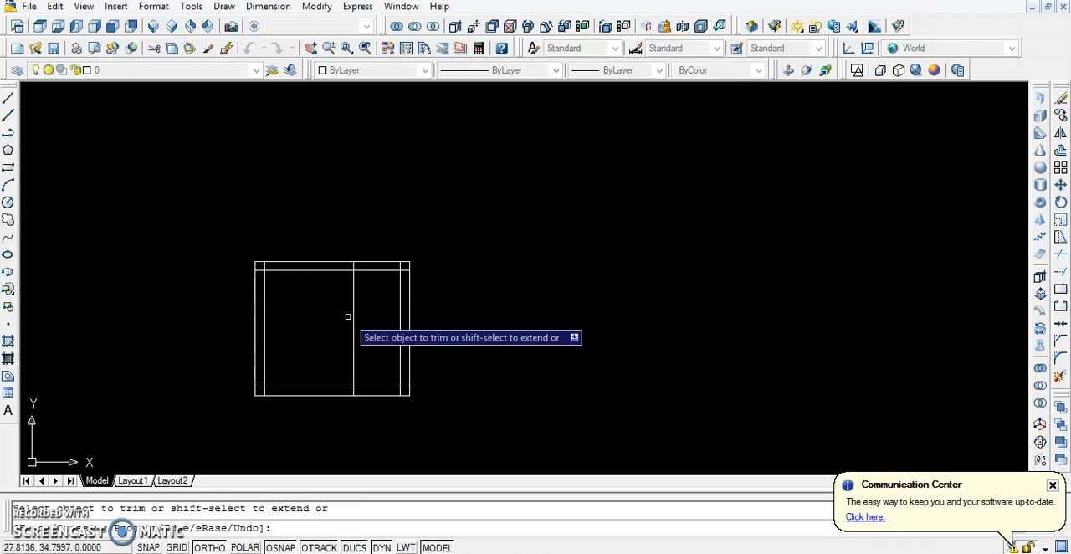
scroll(251, 256, up, 5)
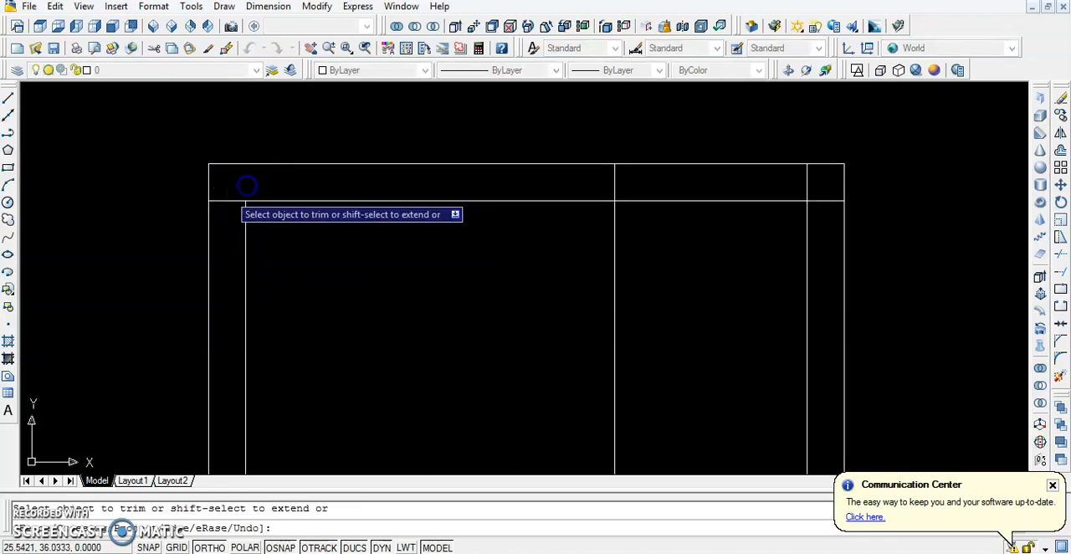
click(222, 201)
scroll(544, 180, down, 2)
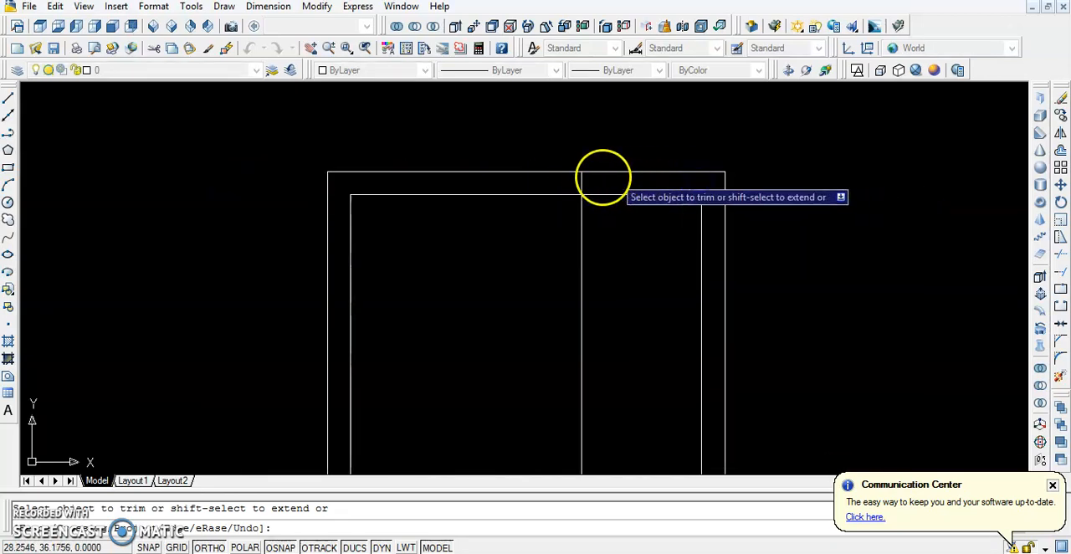
click(581, 181)
click(585, 180)
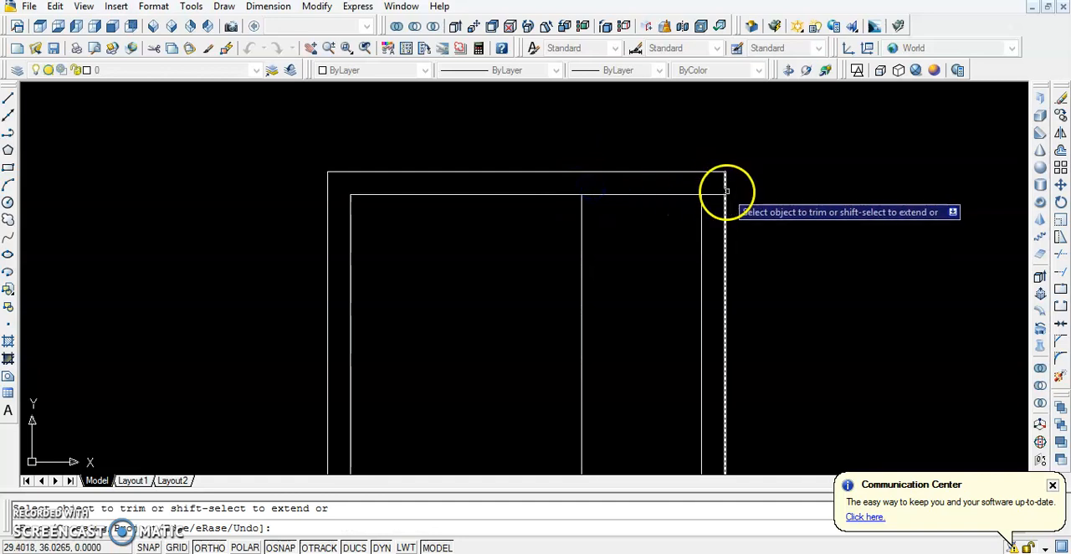
Trim the lower-left wall corner overlap and the part of the 1.2 offset line that crosses the room
scroll(714, 197, down, 9)
scroll(649, 287, up, 5)
middle_drag(674, 217, 477, 341)
scroll(506, 279, up, 3)
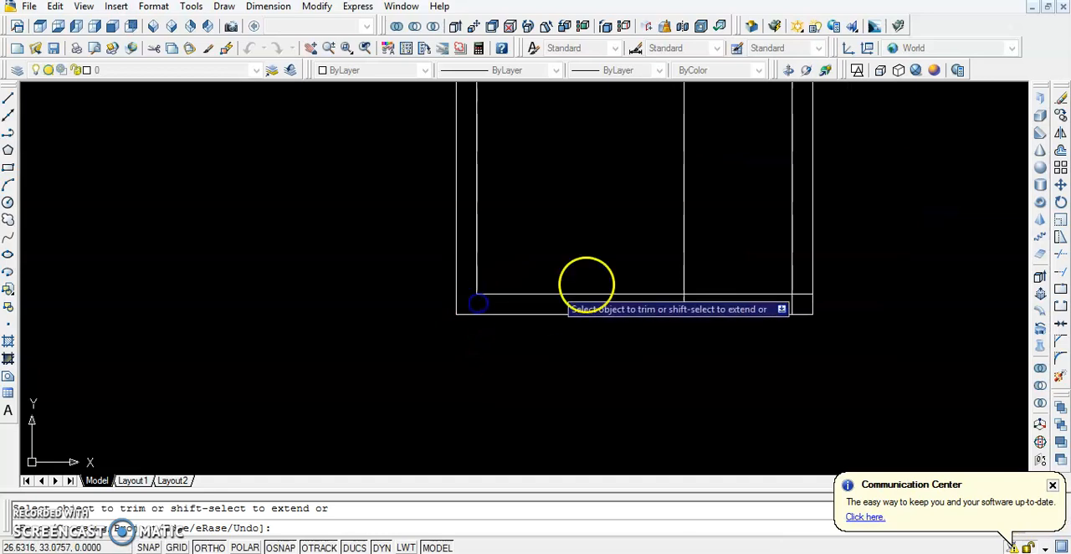
click(685, 246)
Trim the lower wall's inner line at the lower-right corner and across the opening, and end the Trim command
scroll(703, 251, down, 4)
scroll(742, 258, up, 6)
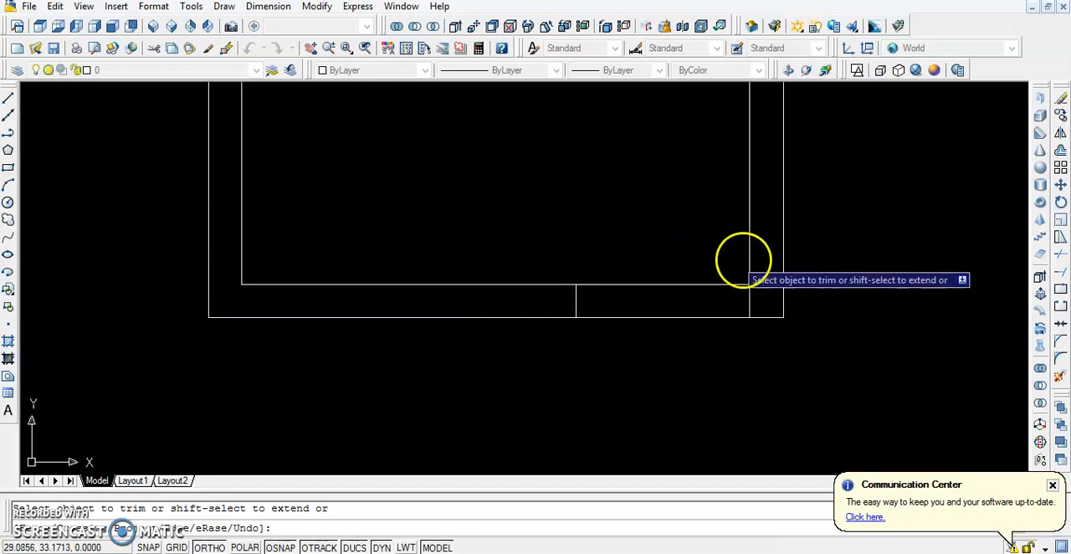
click(774, 285)
click(693, 269)
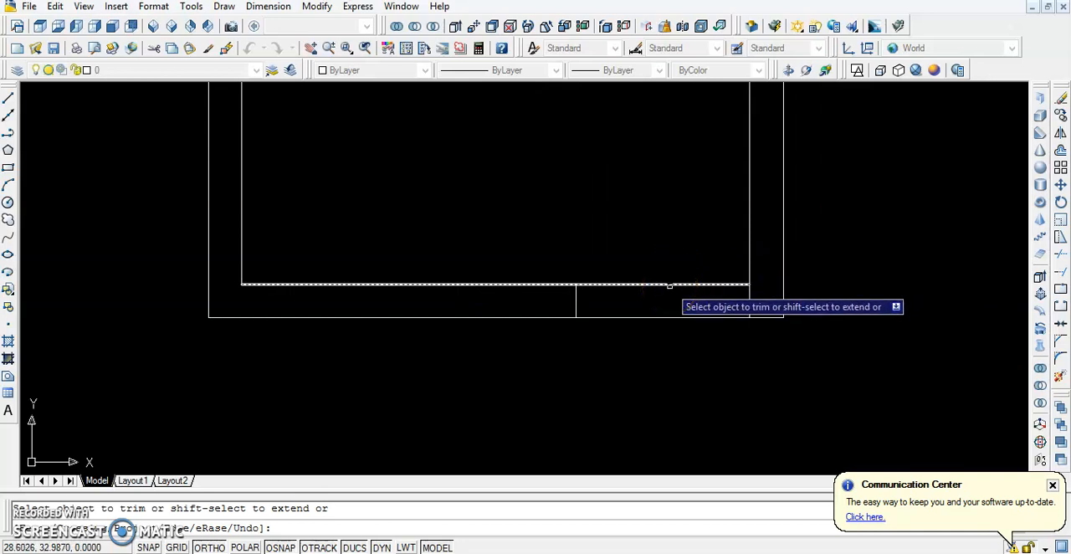
click(669, 286)
scroll(670, 285, down, 6)
middle_drag(657, 271, 605, 366)
scroll(602, 370, up, 2)
scroll(603, 369, up, 2)
key(Escape)
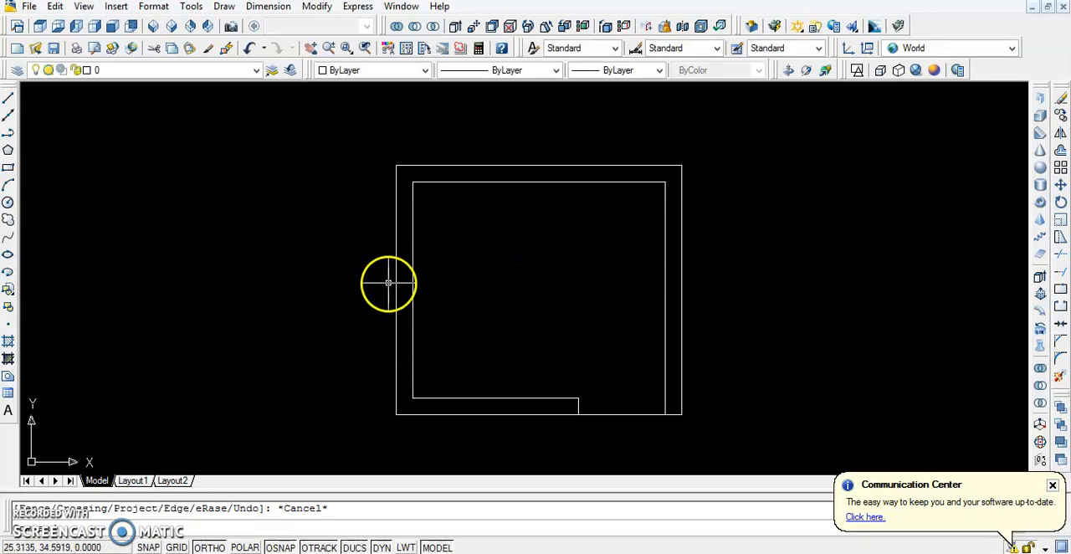
Draw a horizontal line across the left wall's thickness, from the midpoint of its inner line to its outer line
text(l)
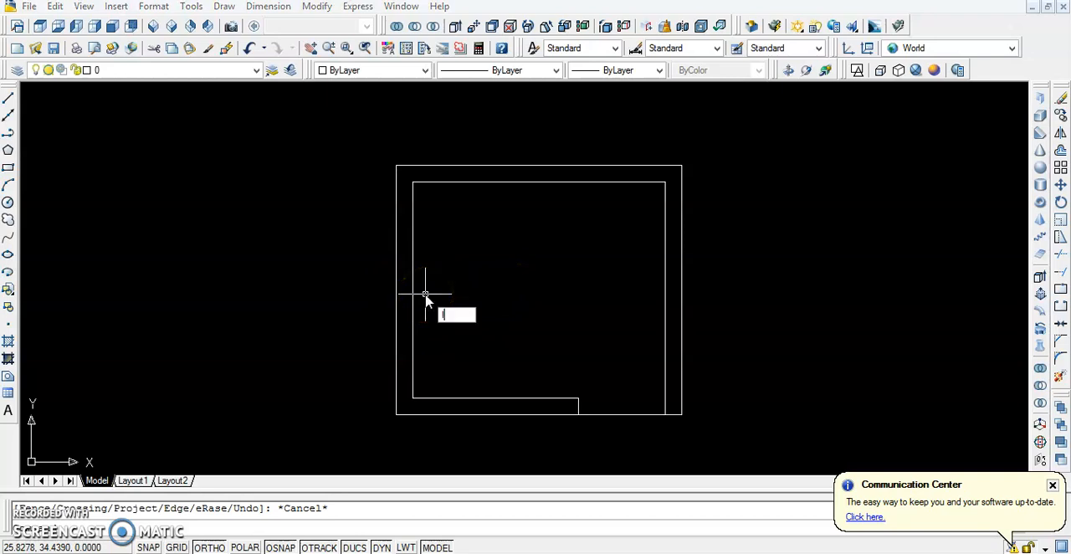
key(Return)
click(412, 289)
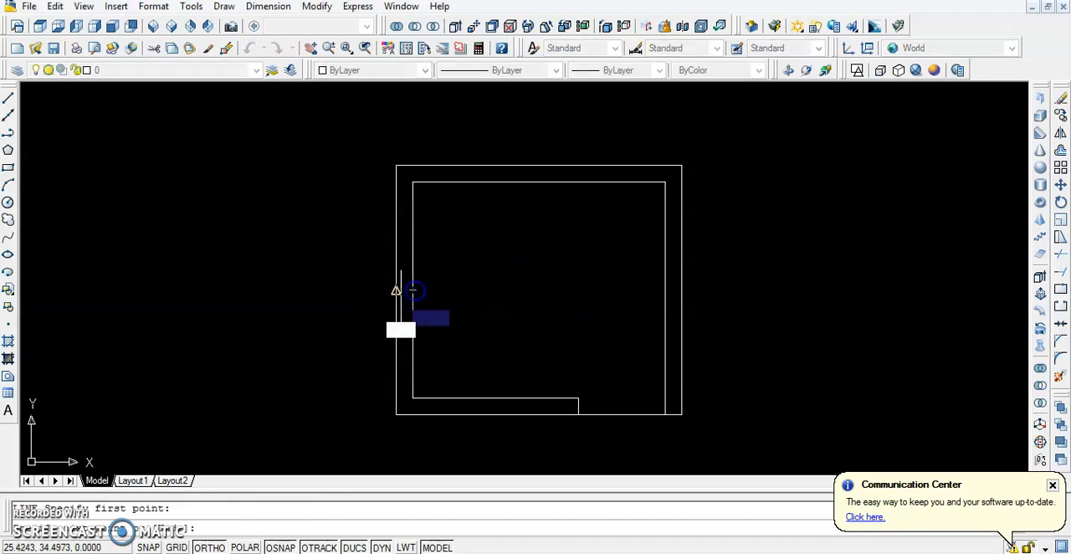
scroll(423, 289, up, 8)
click(439, 277)
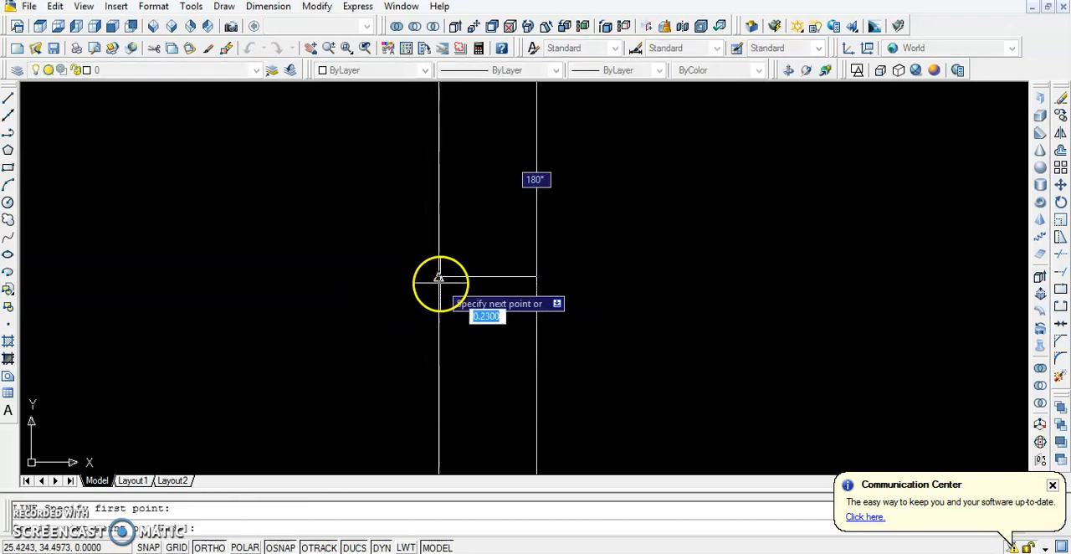
key(Escape)
Offset the short line across the left wall by 0.75 both upward and downward to mark the window ends
scroll(445, 280, down, 4)
middle_drag(486, 287, 416, 342)
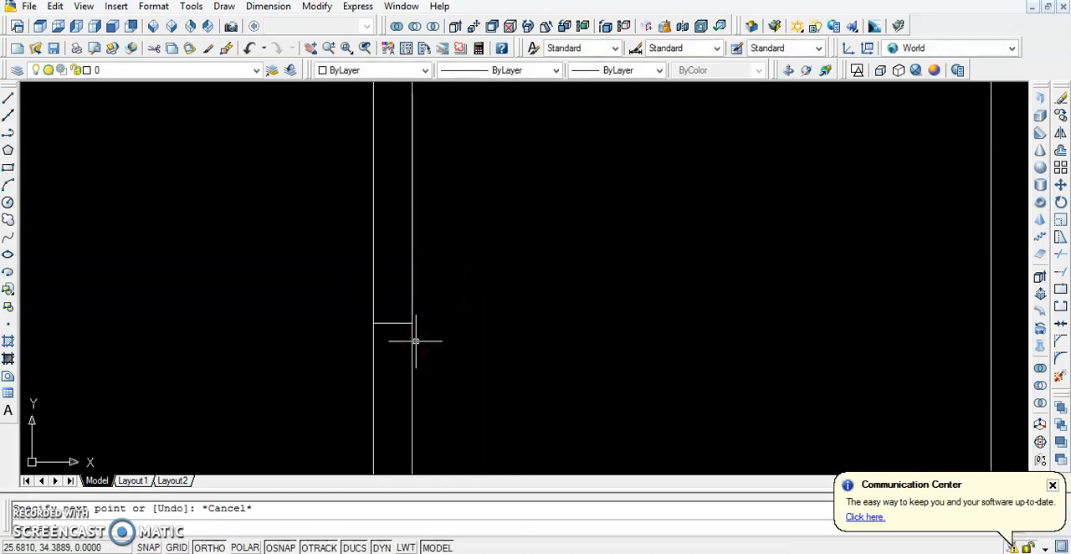
scroll(356, 223, down, 4)
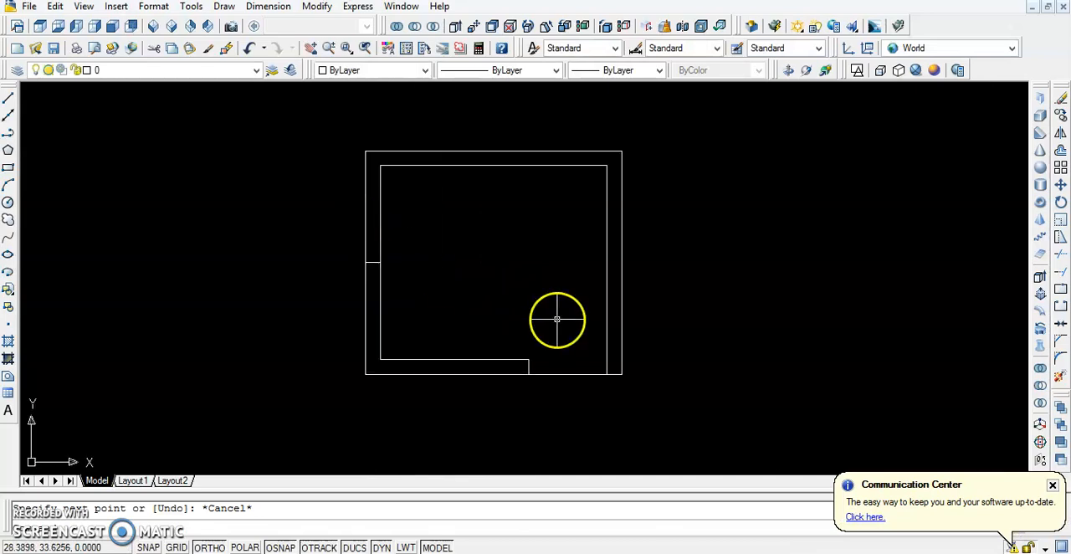
scroll(405, 273, up, 2)
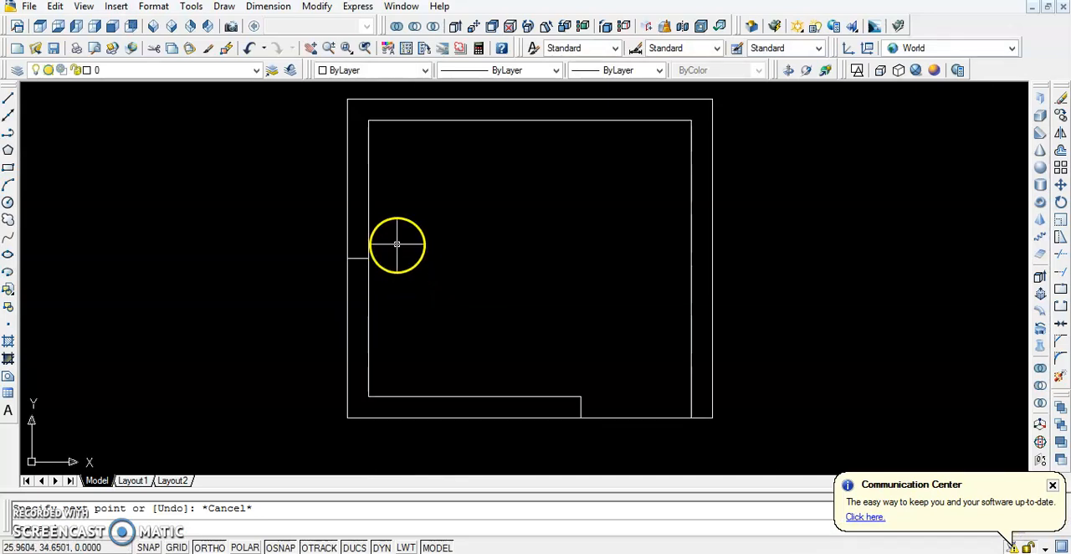
middle_drag(471, 241, 430, 292)
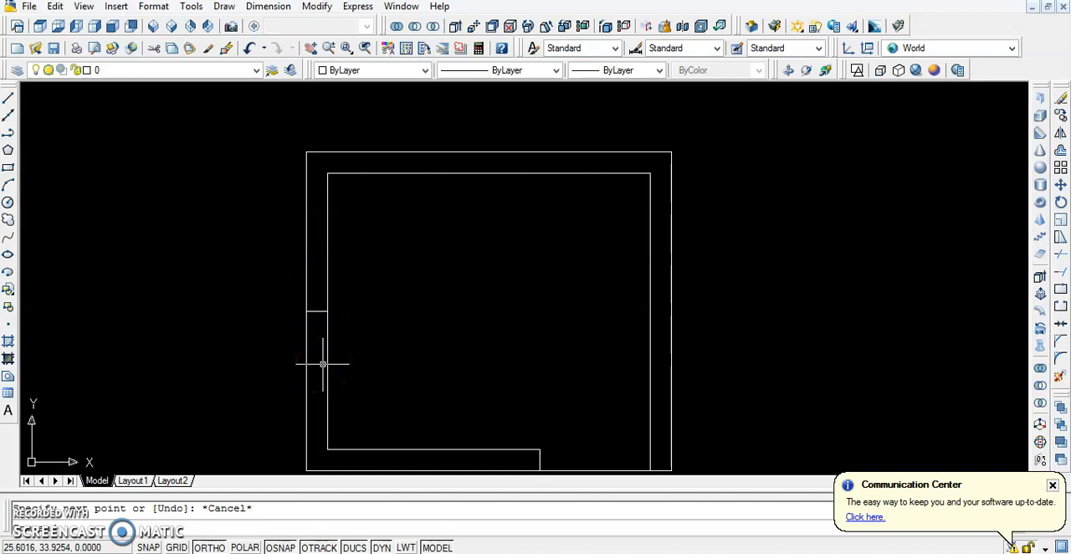
text(o)
key(Return)
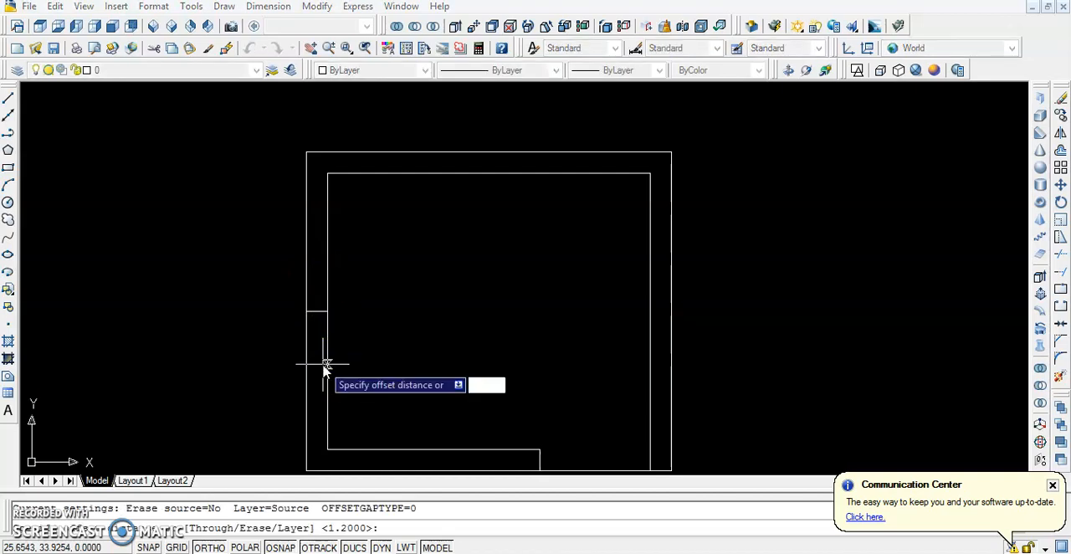
text(0.75)
key(Return)
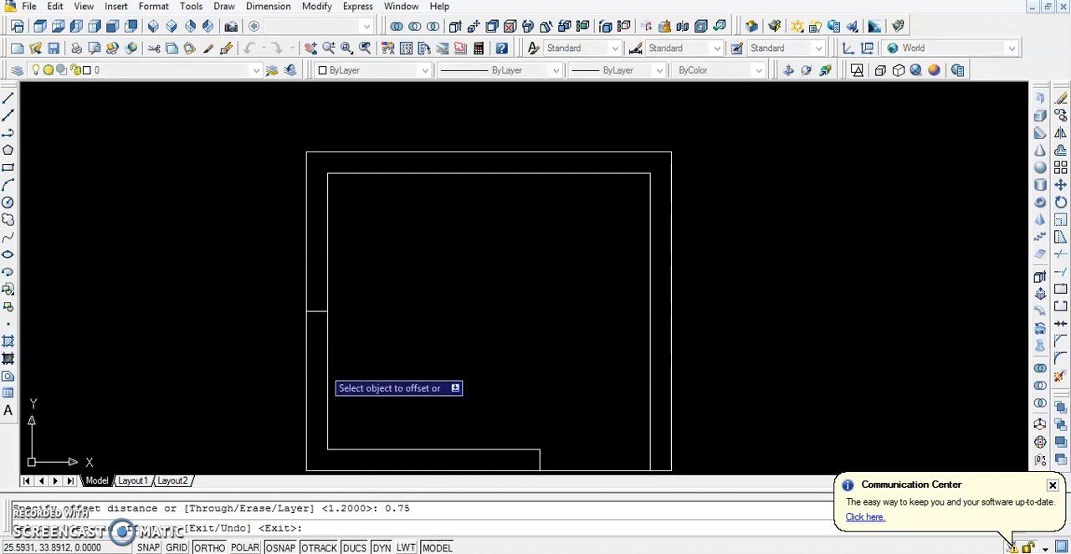
scroll(330, 338, up, 2)
click(311, 299)
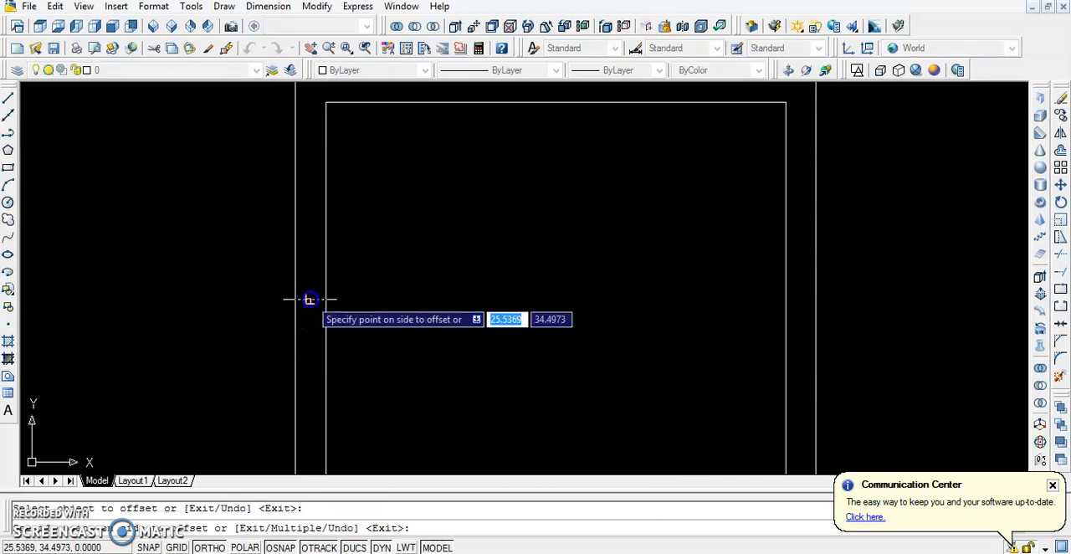
click(316, 223)
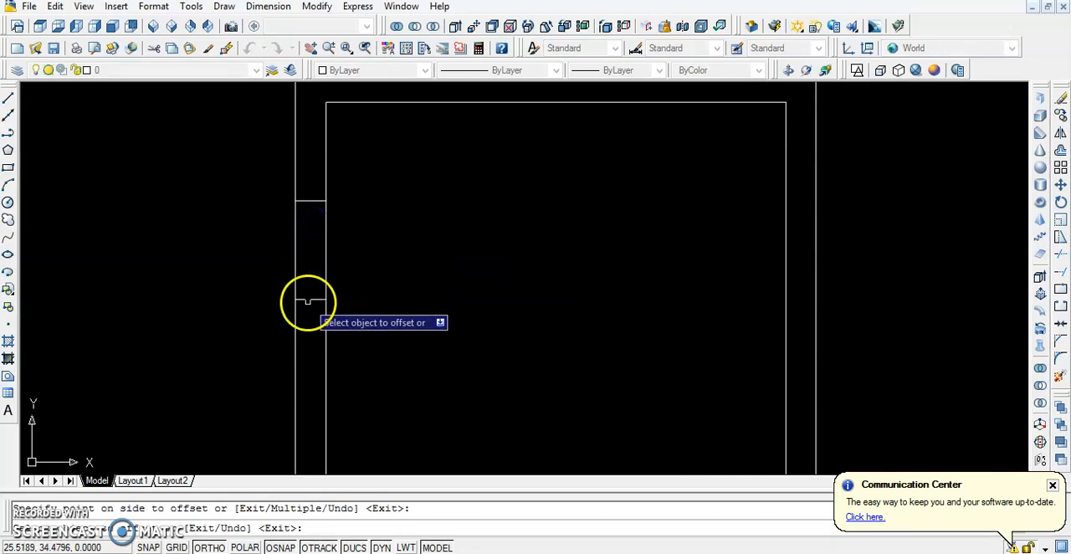
click(308, 301)
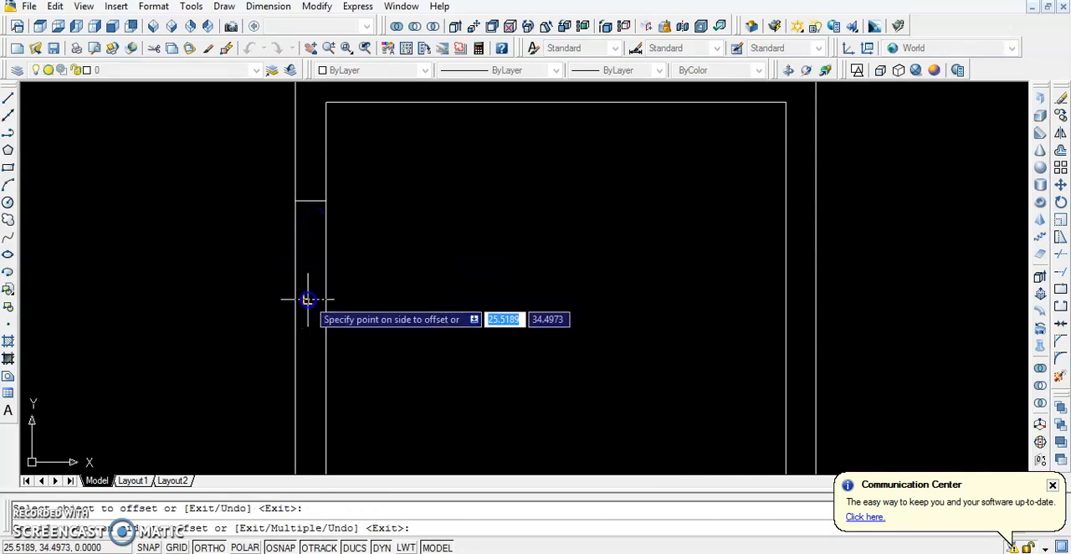
click(306, 375)
key(Escape)
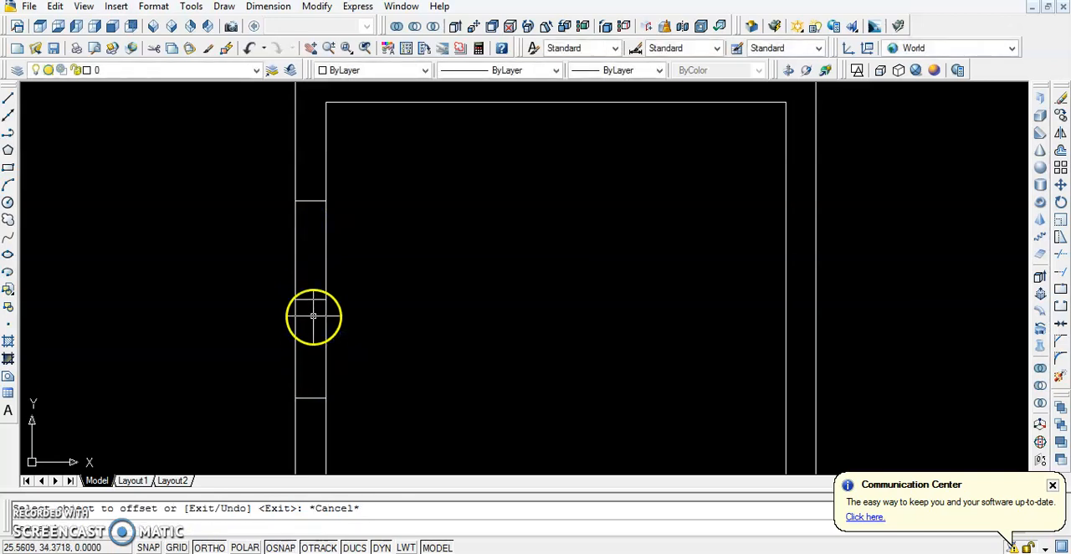
Offset the left wall's outer and inner lines 0.076 into the wall thickness to form the window pane lines
scroll(311, 315, down, 1)
scroll(312, 315, down, 1)
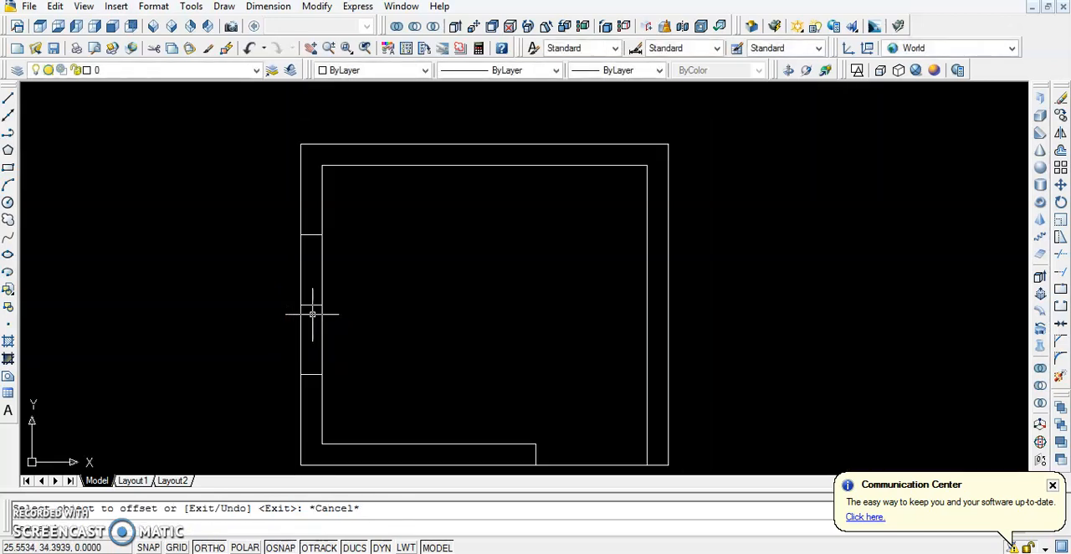
scroll(311, 299, up, 2)
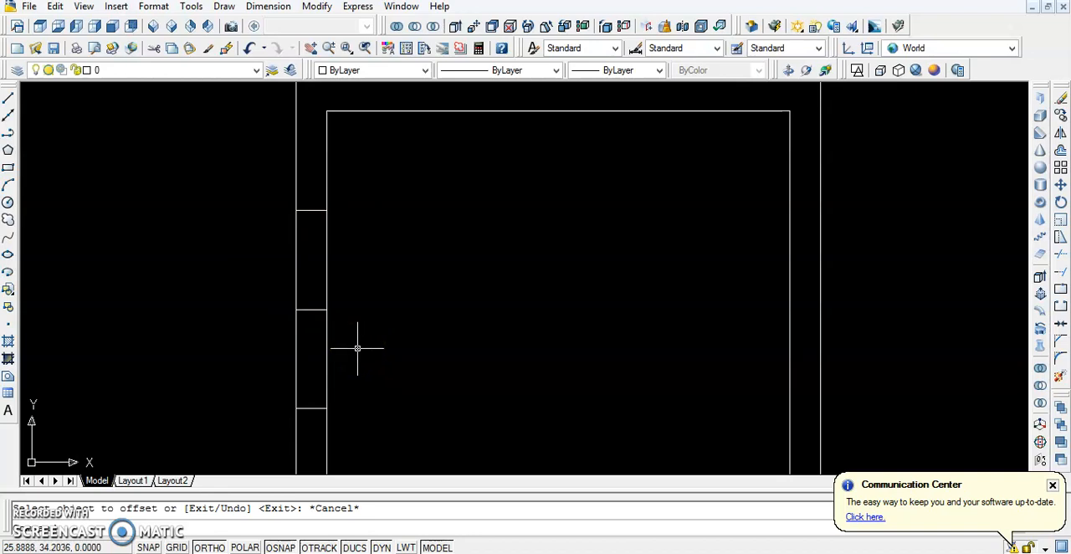
text(o)
key(Return)
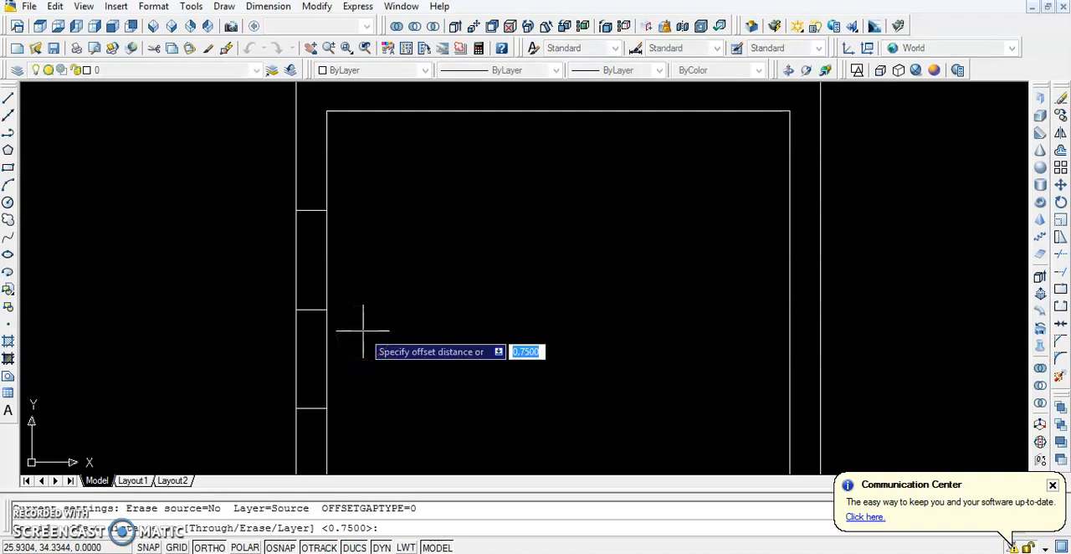
text(0.)
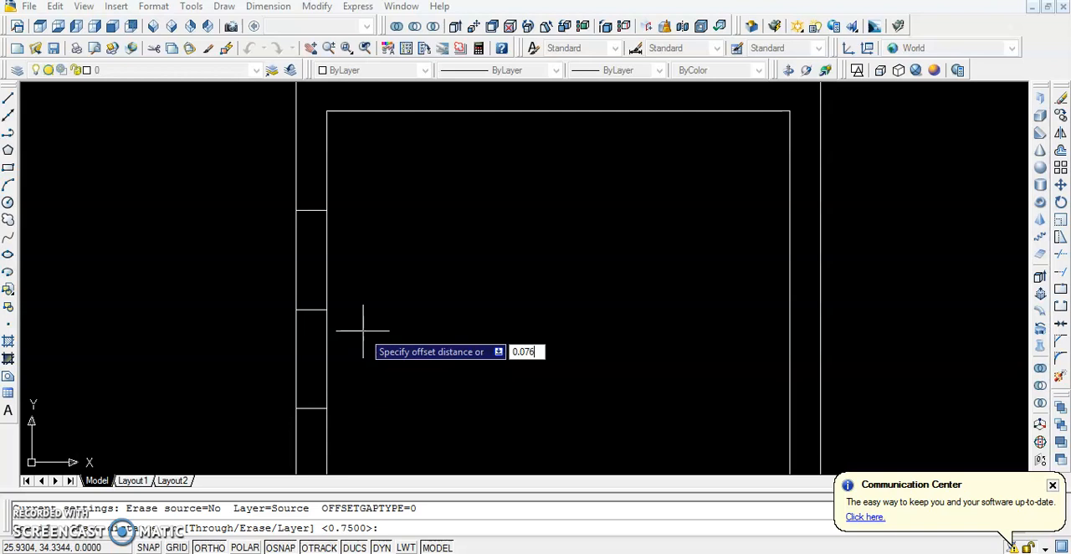
text(076)
key(Return)
scroll(299, 246, up, 2)
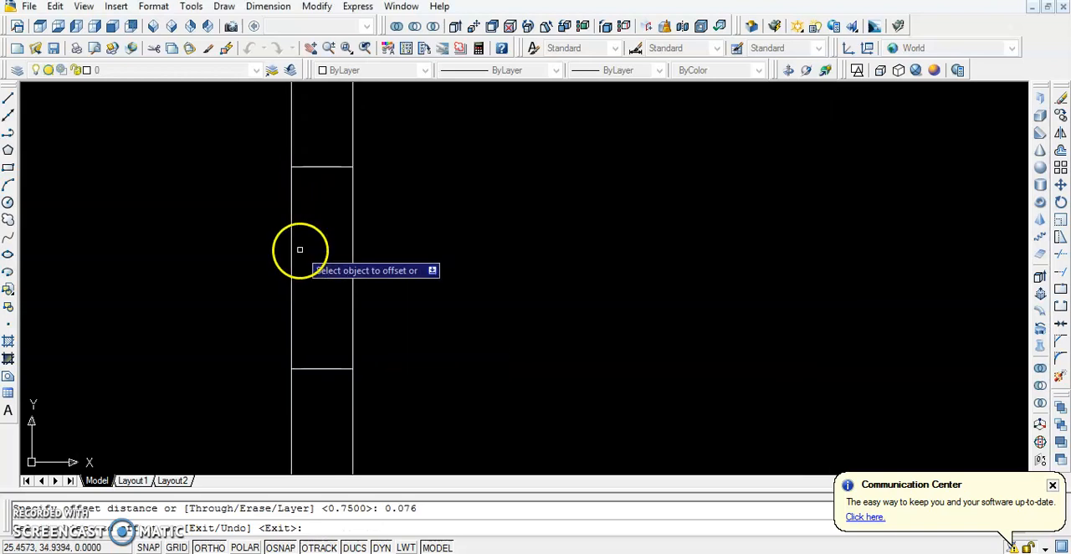
click(291, 244)
click(303, 247)
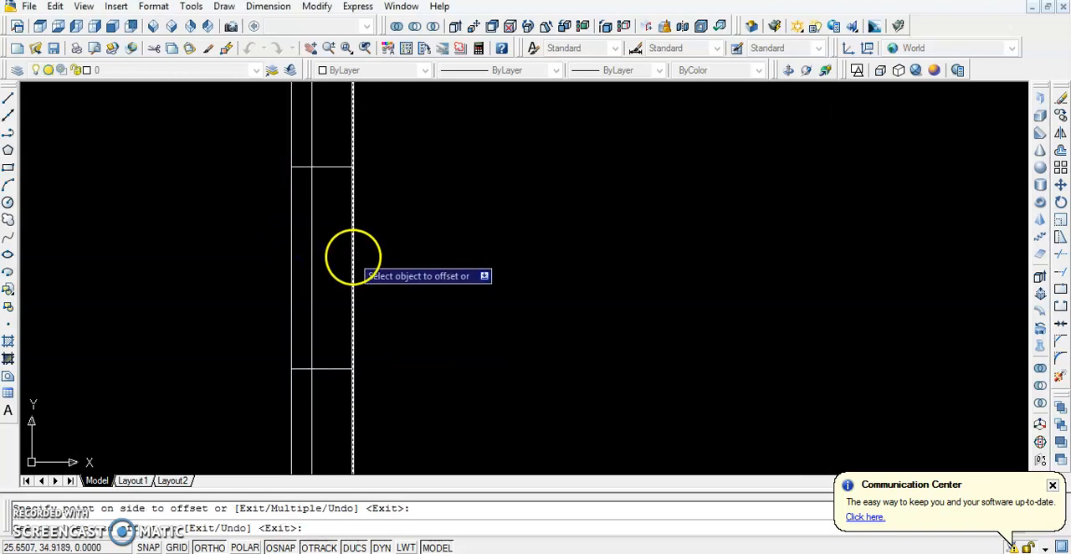
click(353, 254)
click(340, 254)
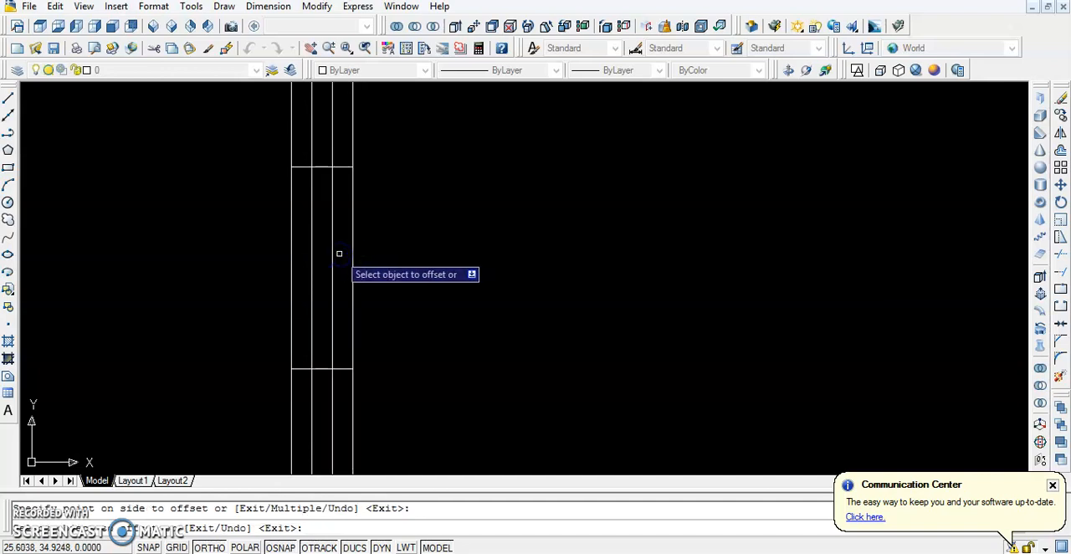
key(Escape)
Trim the two pane lines above the window's upper end line and below its lower end line
scroll(335, 235, down, 2)
scroll(335, 220, up, 3)
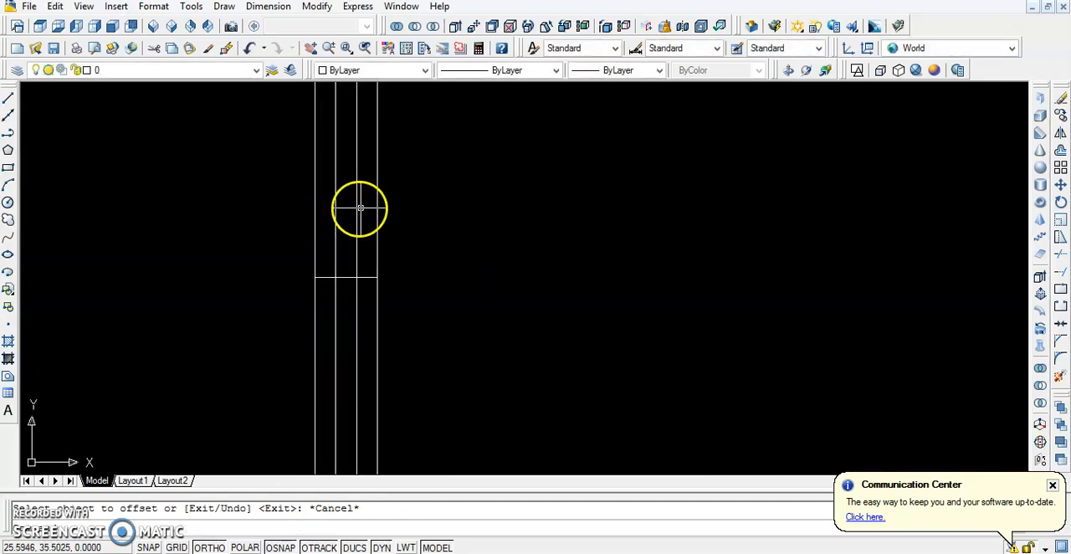
text(tr)
key(Return)
key(Return)
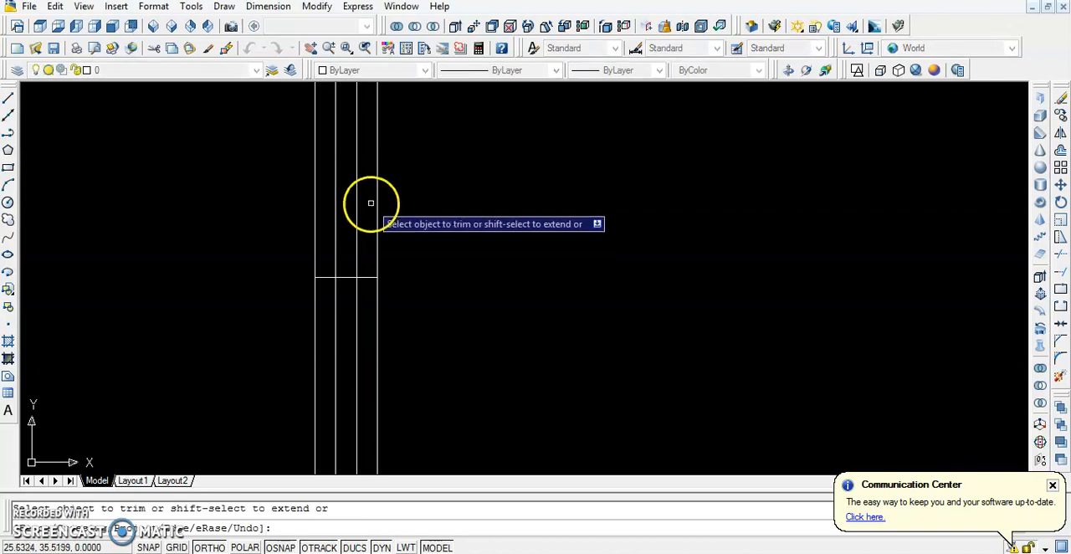
click(371, 202)
click(327, 232)
scroll(327, 232, down, 3)
scroll(335, 368, up, 6)
click(408, 270)
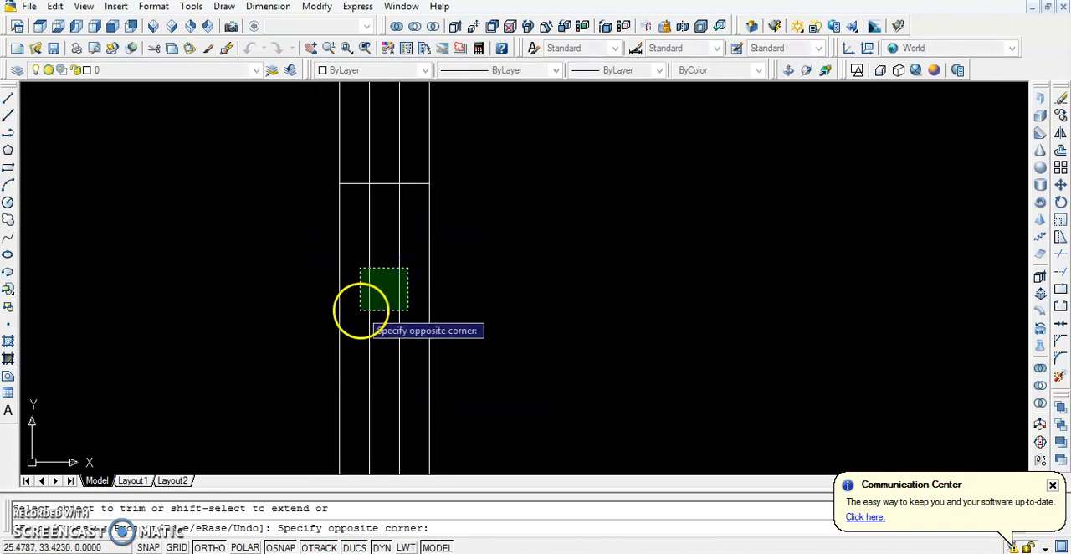
click(360, 310)
scroll(358, 311, down, 3)
key(Escape)
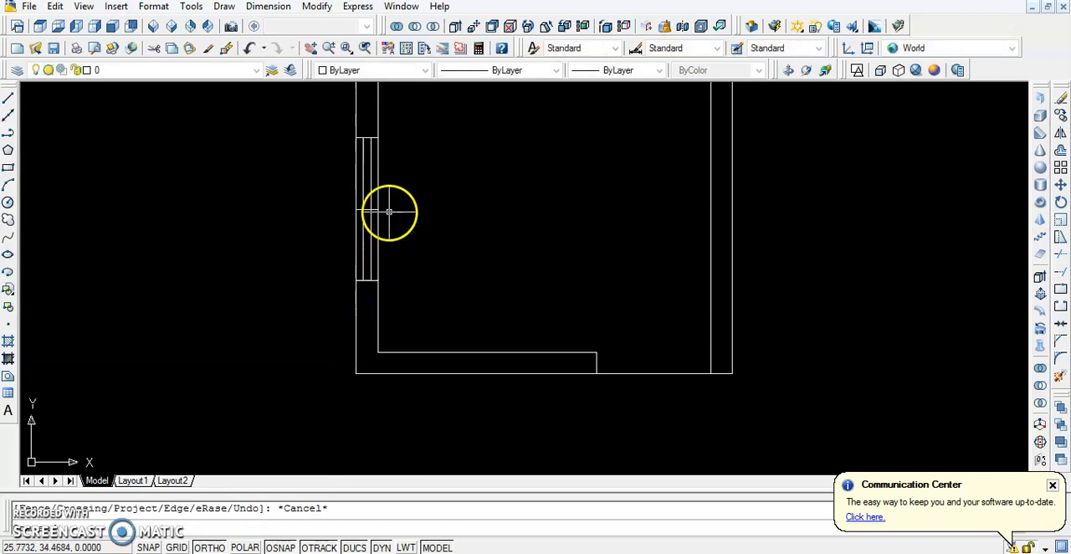
Mirror the left window's two pane lines and both end lines about the room's vertical centreline onto the right wall, keeping the originals
scroll(410, 211, down, 4)
middle_drag(426, 210, 306, 296)
scroll(298, 292, up, 2)
scroll(231, 248, up, 5)
scroll(256, 265, down, 4)
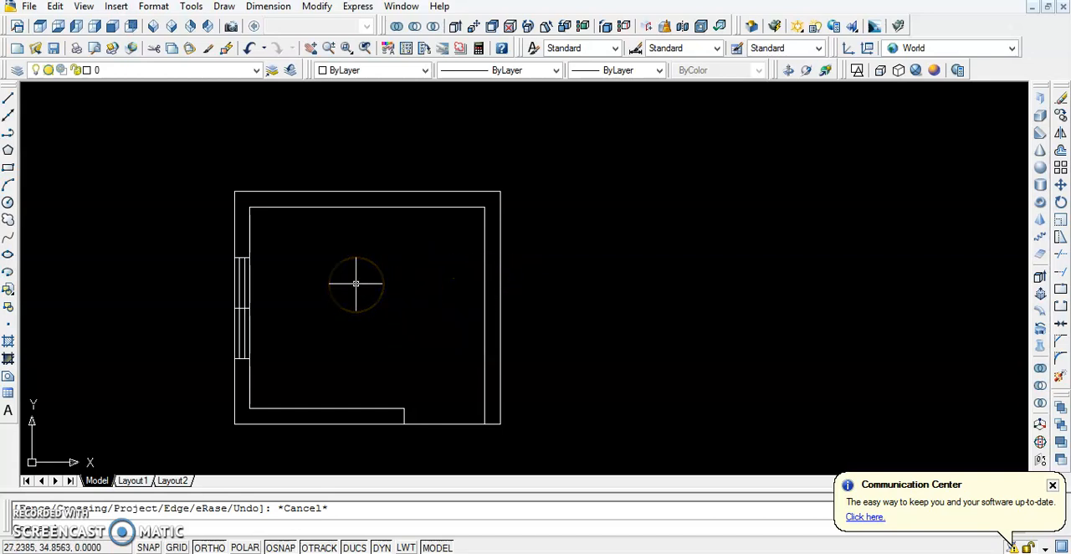
text(m)
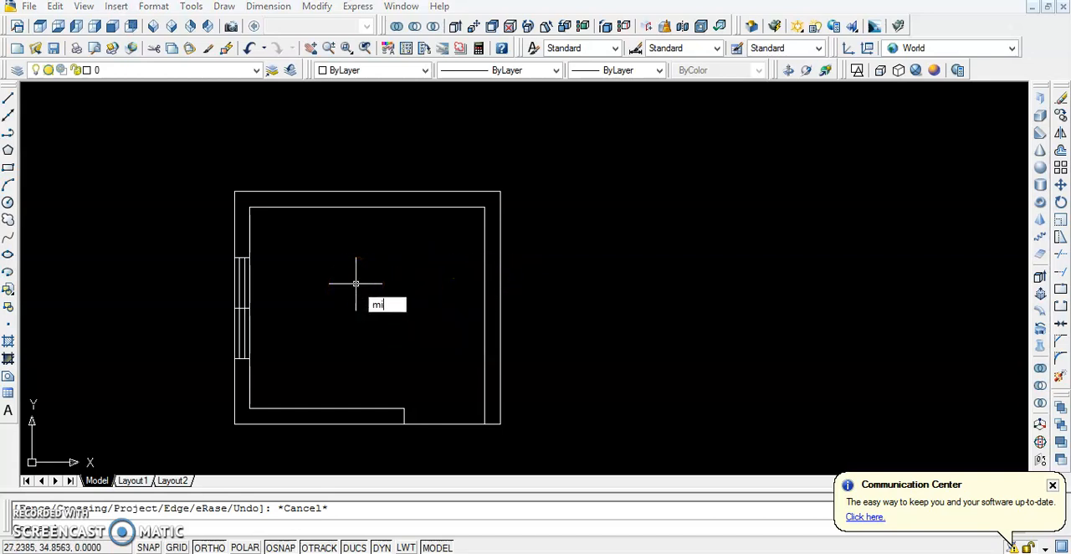
text(i)
key(Return)
click(265, 268)
scroll(208, 246, up, 4)
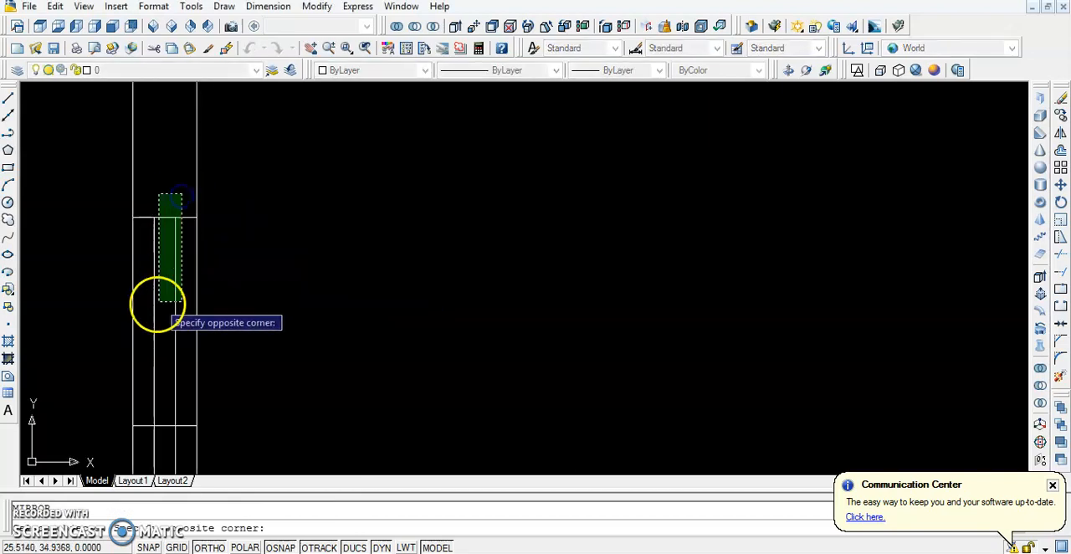
click(150, 311)
scroll(158, 376, down, 3)
scroll(148, 460, up, 2)
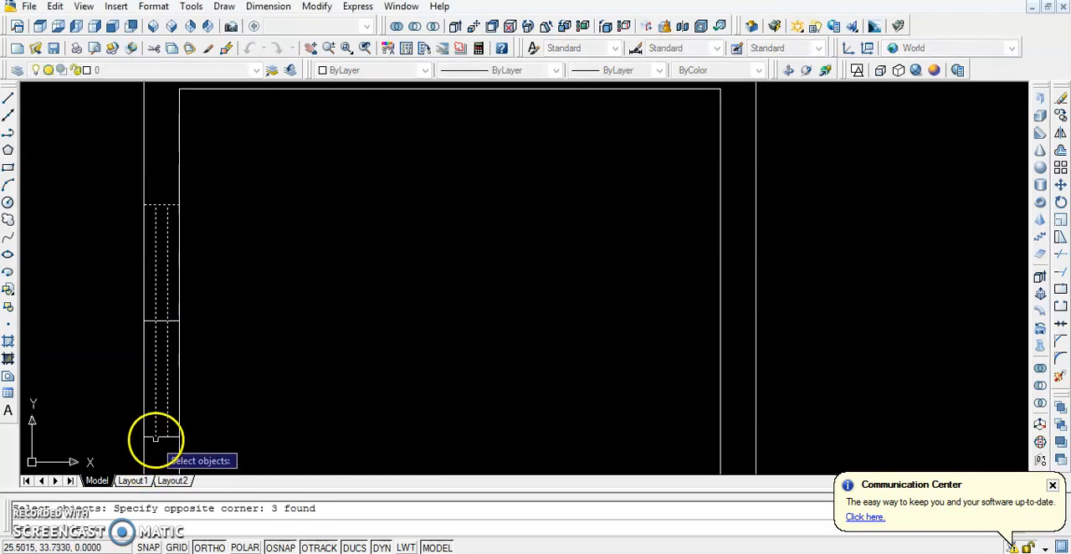
click(161, 435)
click(160, 439)
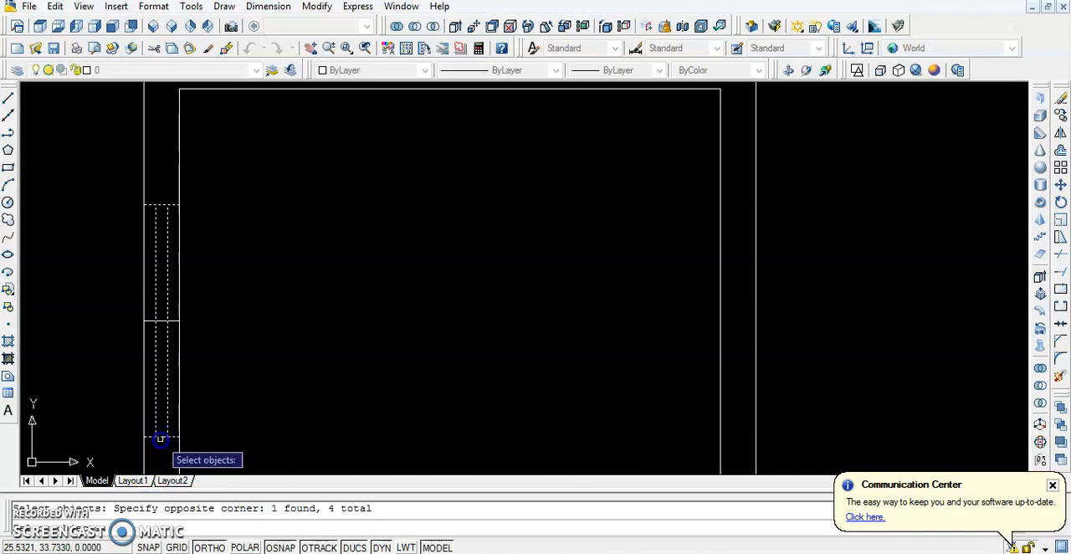
scroll(160, 438, down, 4)
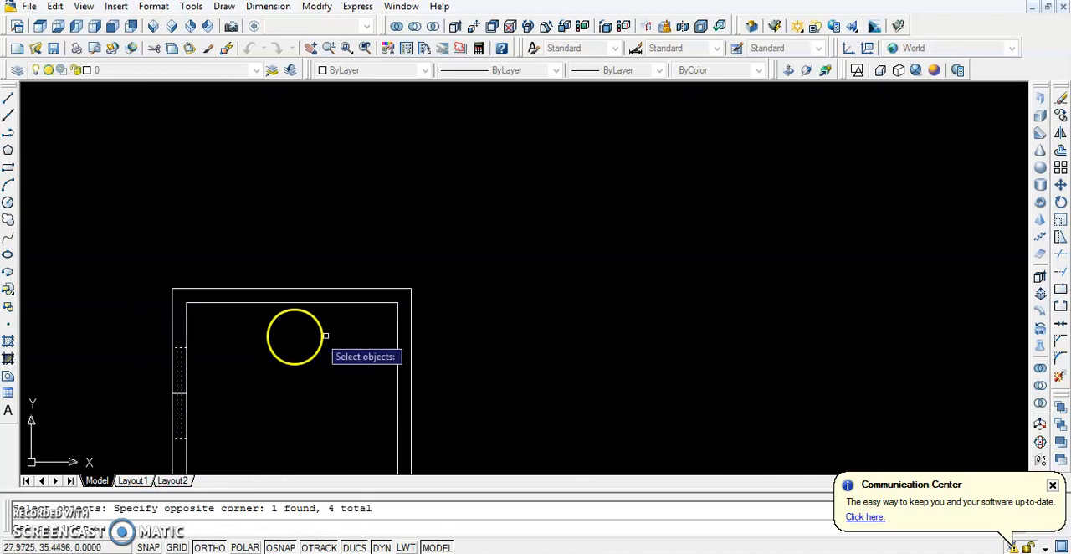
key(Return)
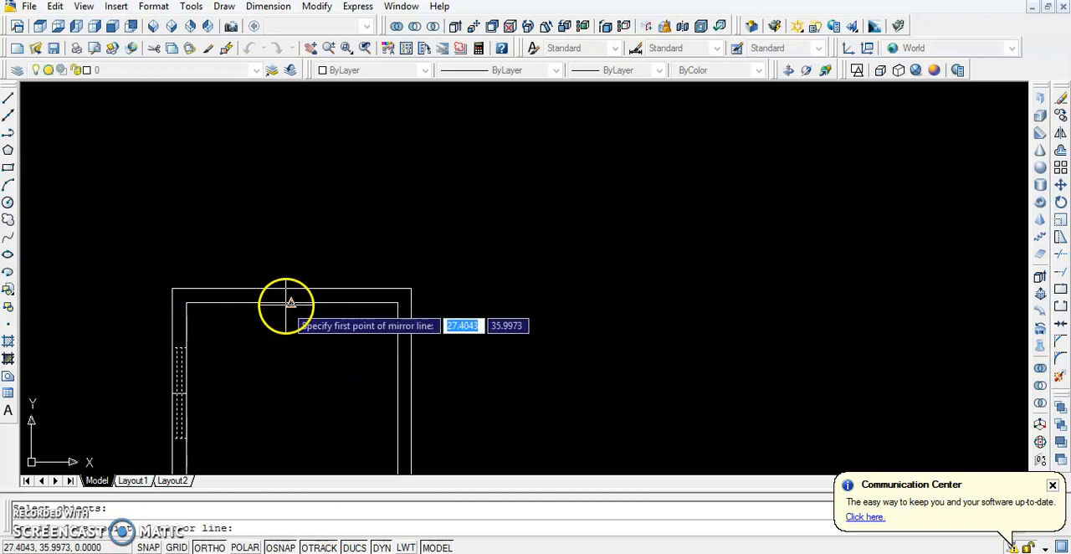
click(289, 302)
click(295, 391)
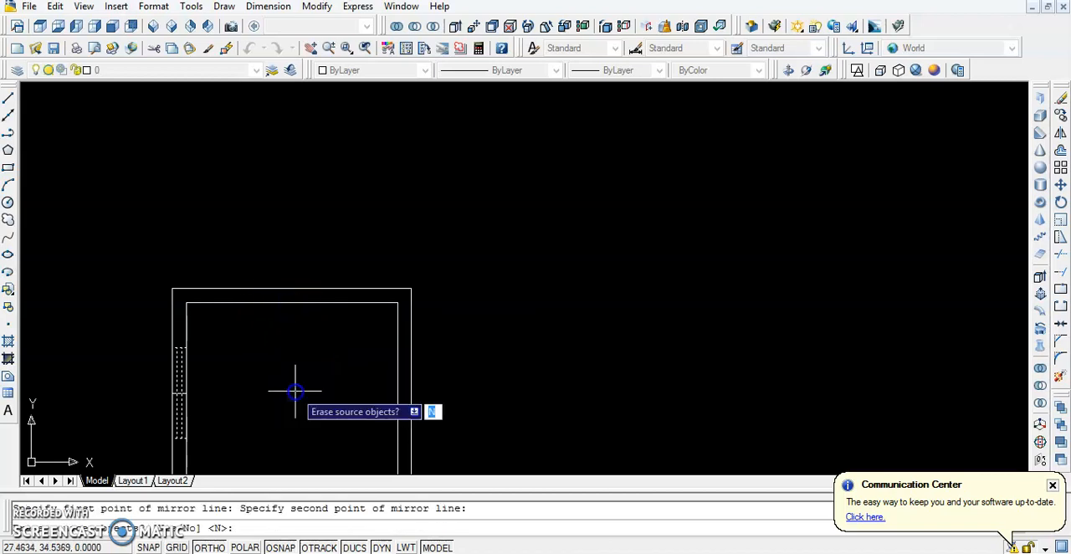
scroll(294, 390, down, 5)
scroll(294, 389, up, 3)
middle_drag(294, 389, 318, 320)
scroll(317, 320, up, 5)
scroll(323, 335, down, 4)
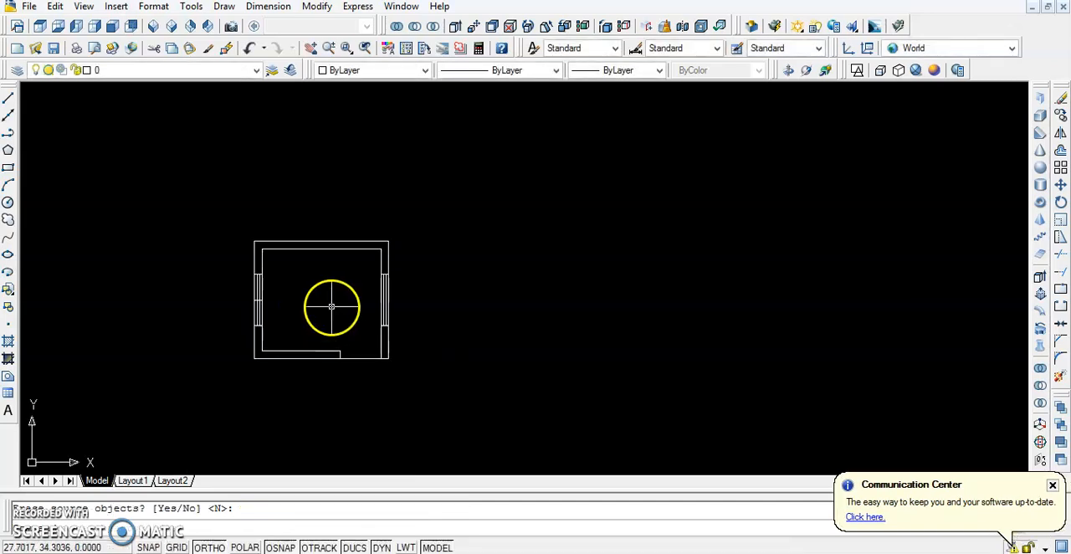
Add a linear dimension above the plan for the room's inner width, between the two upper inner corners
scroll(321, 298, up, 3)
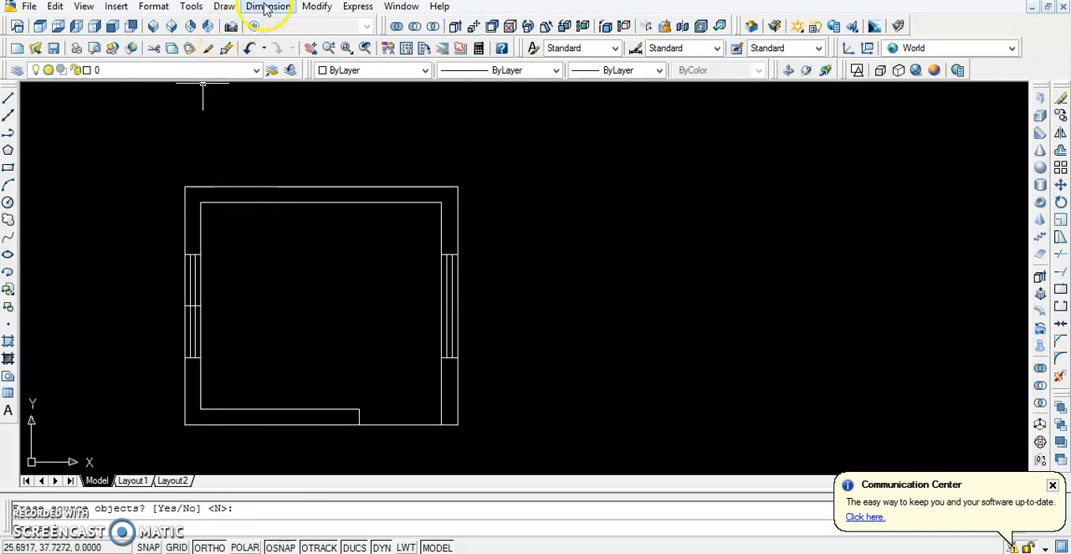
click(267, 6)
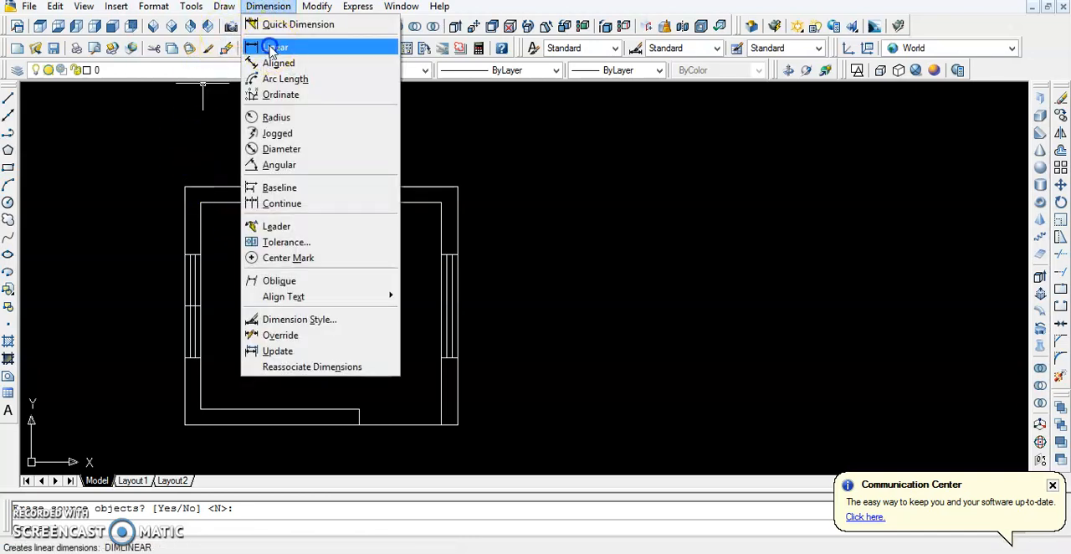
click(272, 48)
click(201, 204)
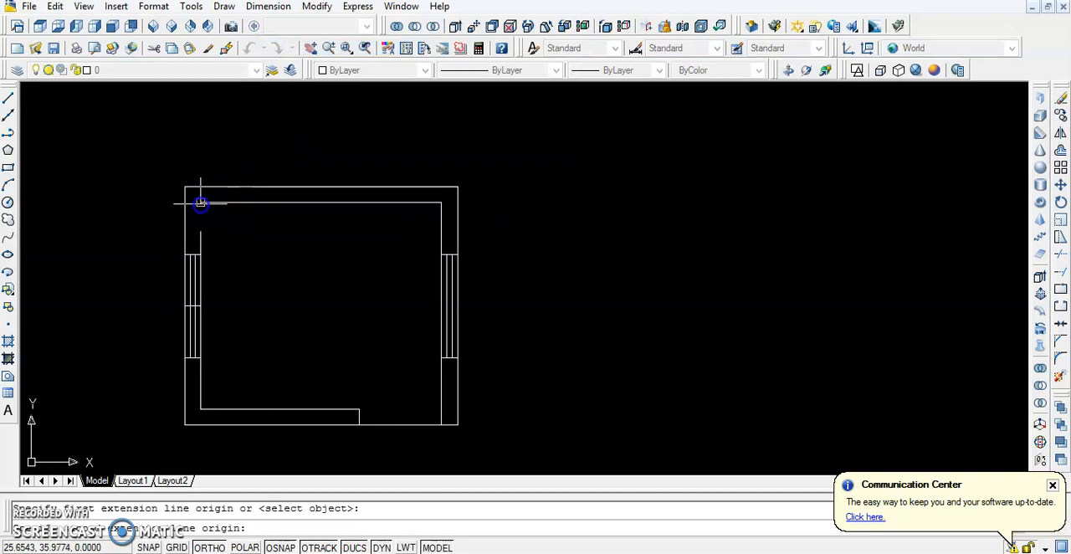
click(437, 204)
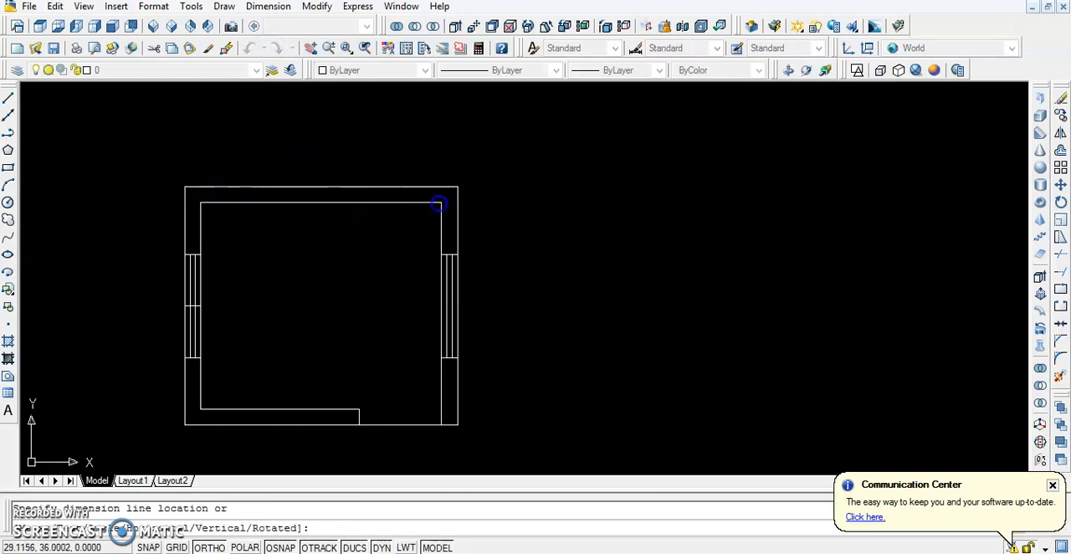
click(431, 146)
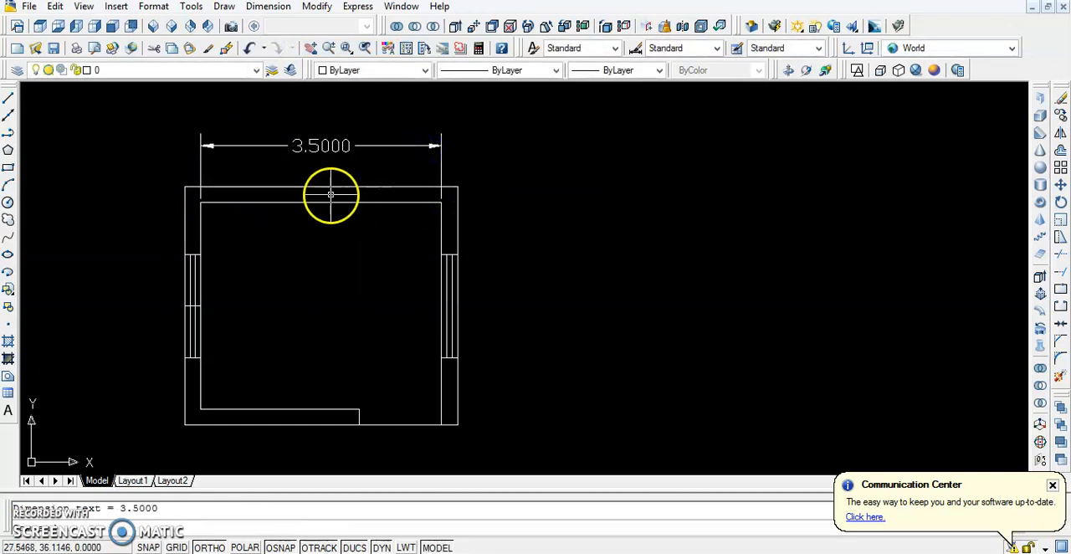
Add a vertical linear dimension outside the left wall for the room's inner height, between the upper and lower inner corners
click(268, 6)
click(269, 47)
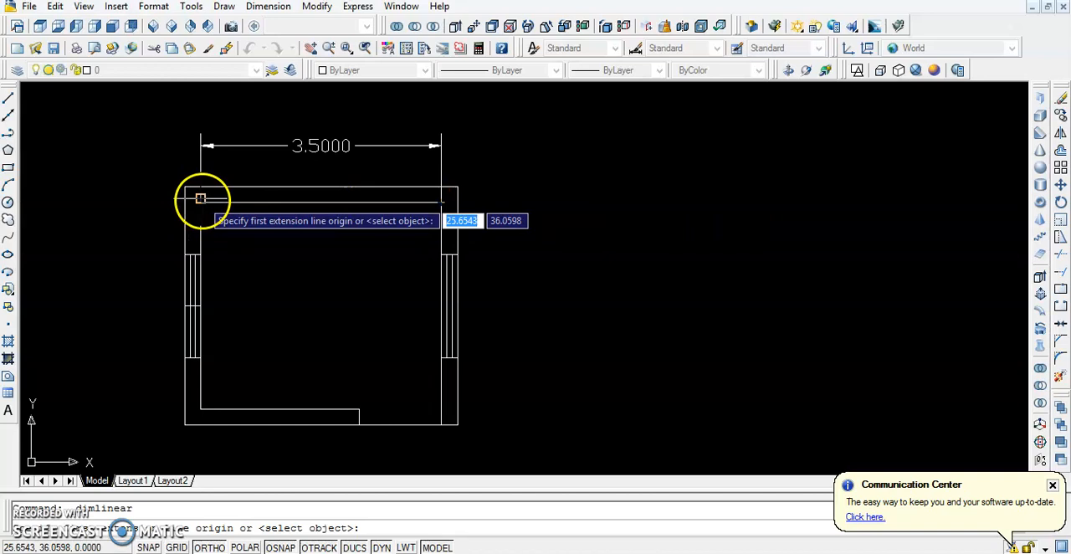
click(199, 201)
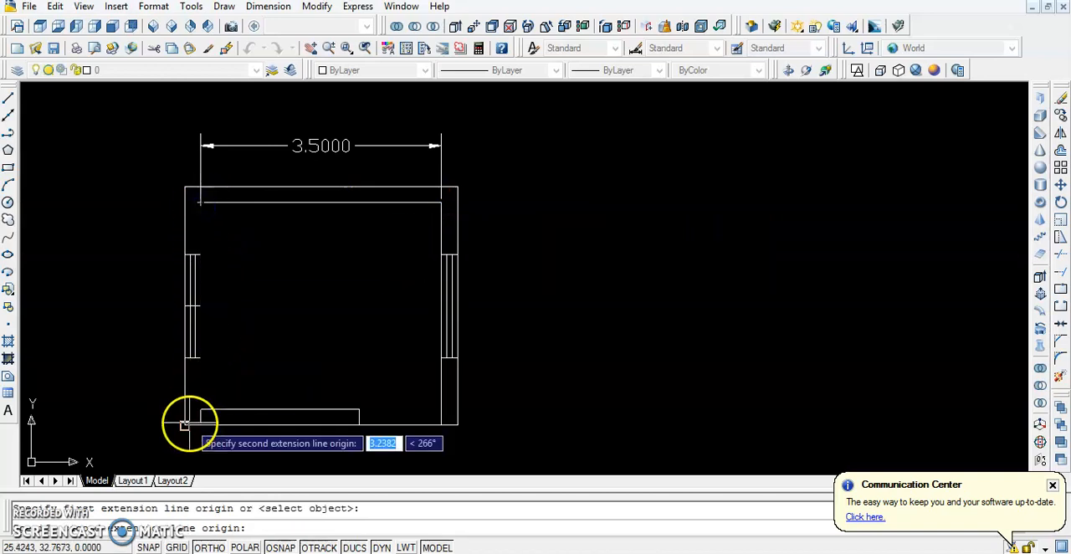
scroll(200, 407, up, 3)
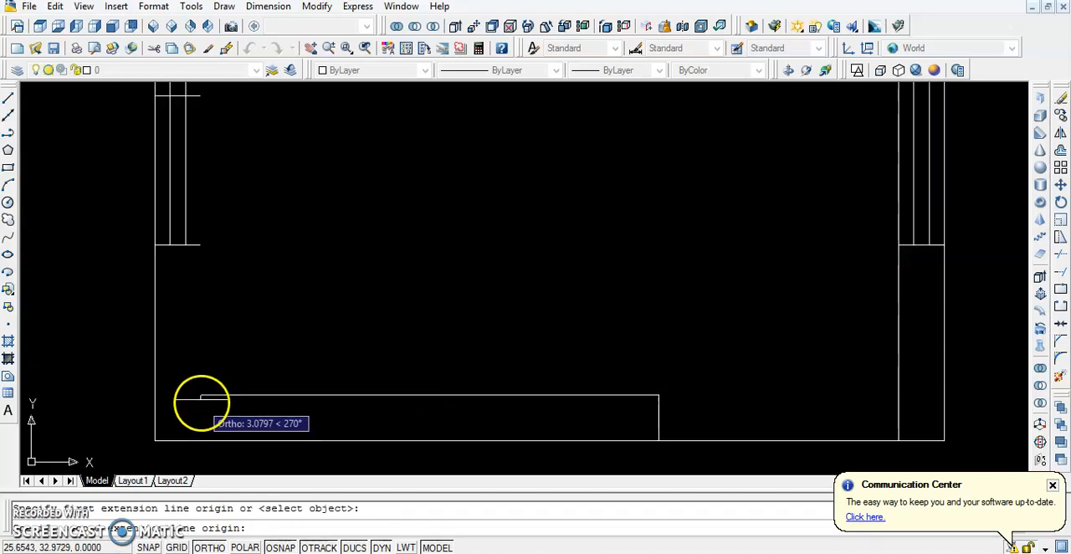
click(201, 395)
scroll(118, 395, down, 5)
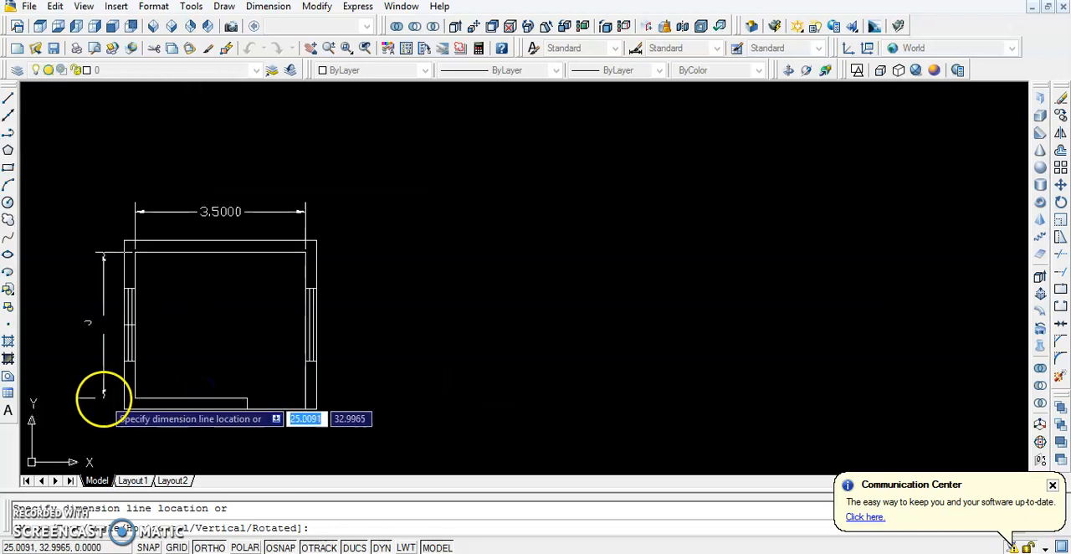
click(87, 395)
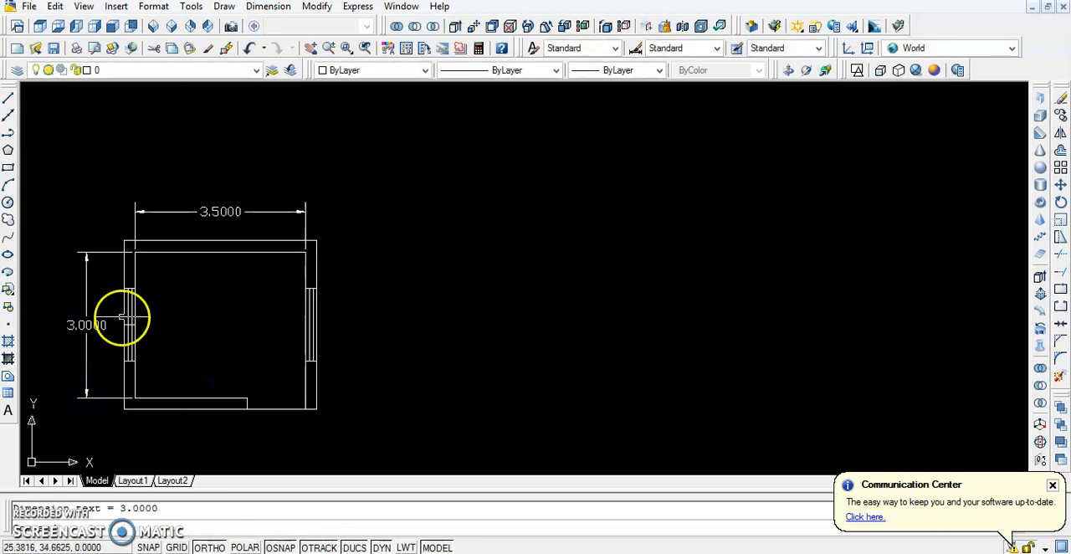
Add a linear dimension for the right wall's thickness, just below the upper inner corner
scroll(143, 278, up, 3)
click(268, 6)
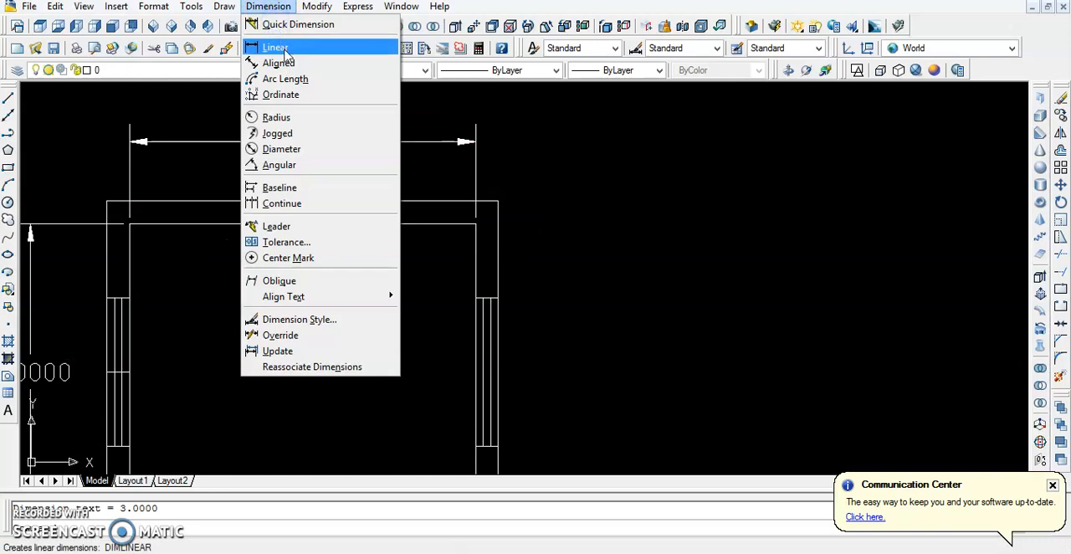
click(276, 48)
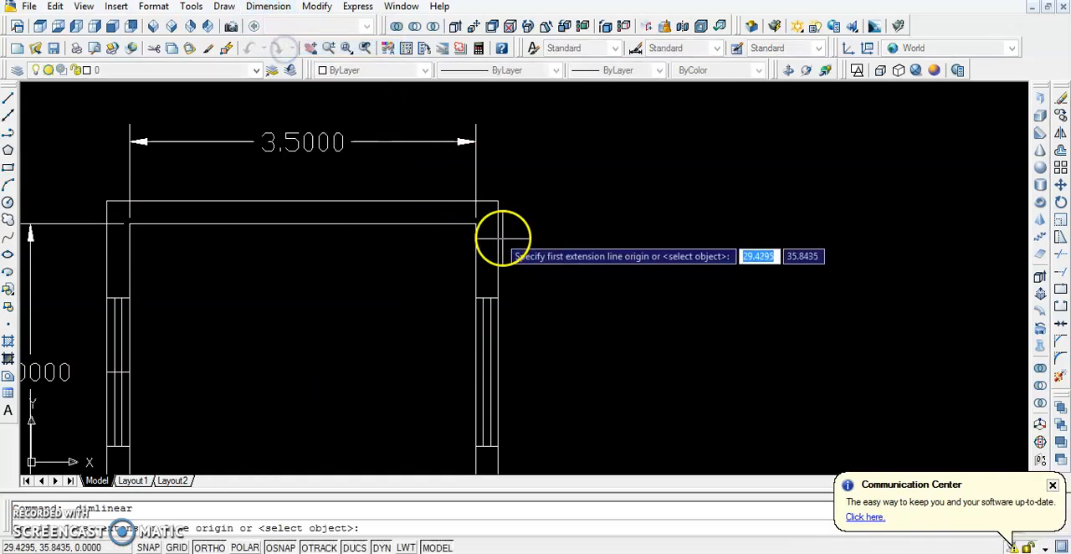
click(476, 224)
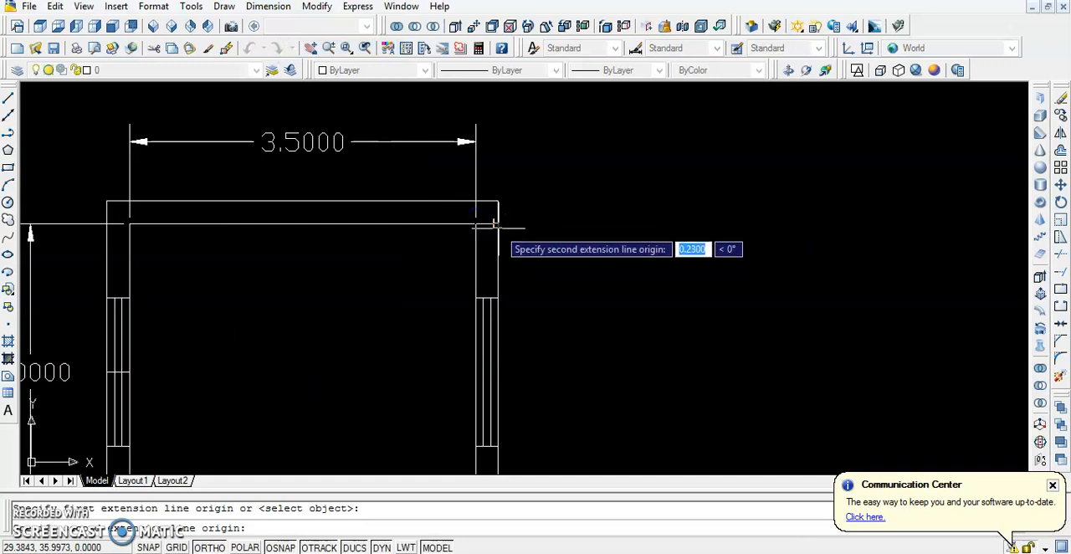
click(498, 223)
click(522, 243)
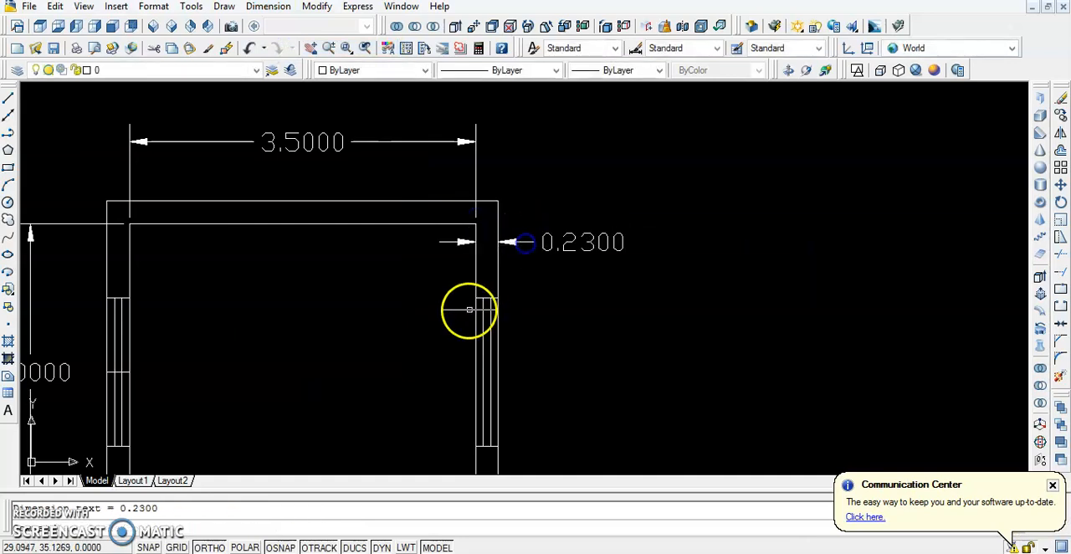
Add a vertical linear dimension outside the right wall for the window's length, between its two end lines
scroll(252, 378, down, 3)
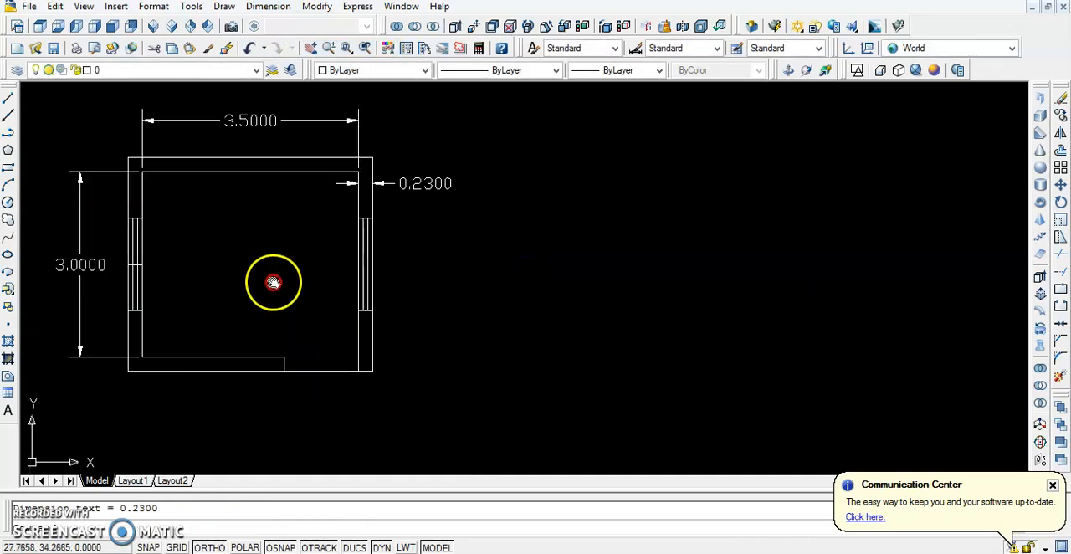
key(Return)
scroll(377, 235, up, 5)
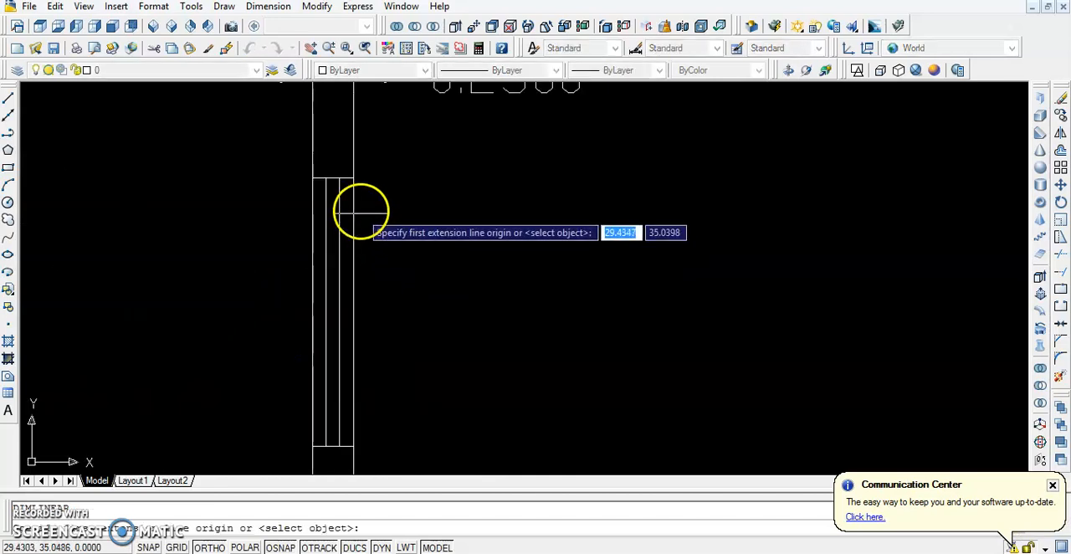
click(354, 178)
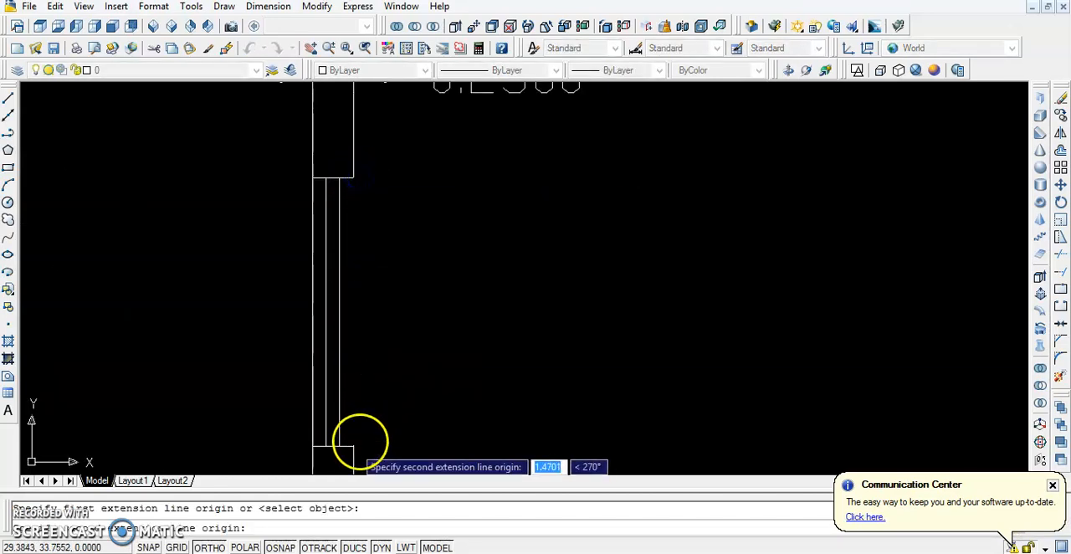
click(354, 445)
click(471, 437)
Add a linear dimension below the plan for the lower wall's door opening, from the wall end to the right wall's inner line
scroll(460, 433, down, 5)
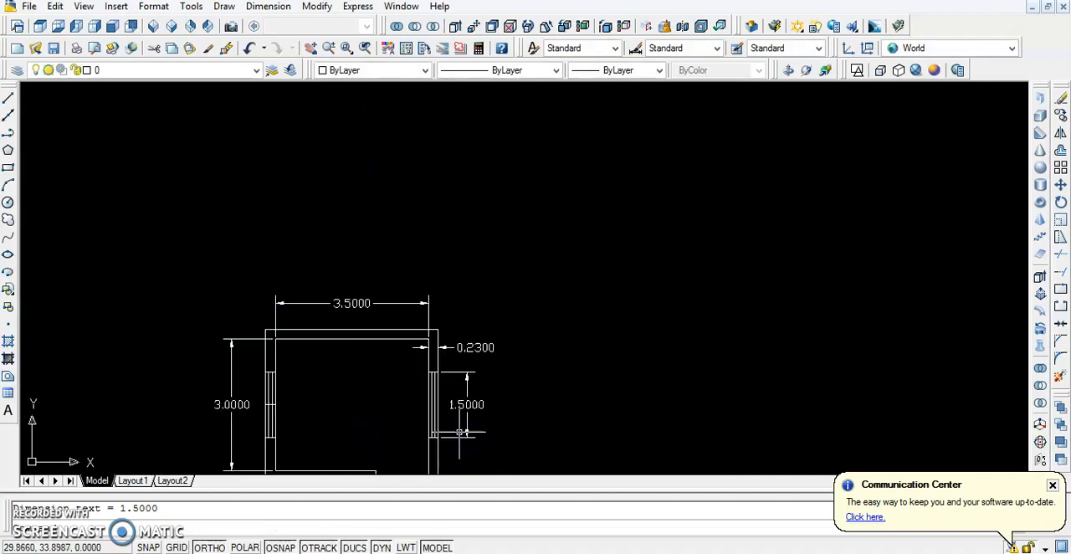
middle_drag(405, 450, 376, 239)
scroll(377, 243, up, 2)
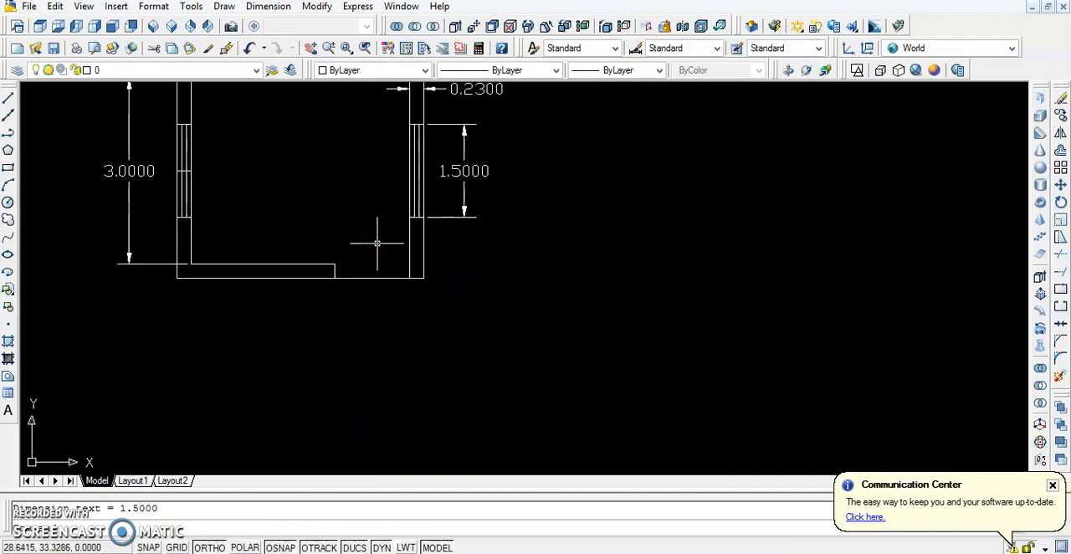
key(Return)
click(336, 266)
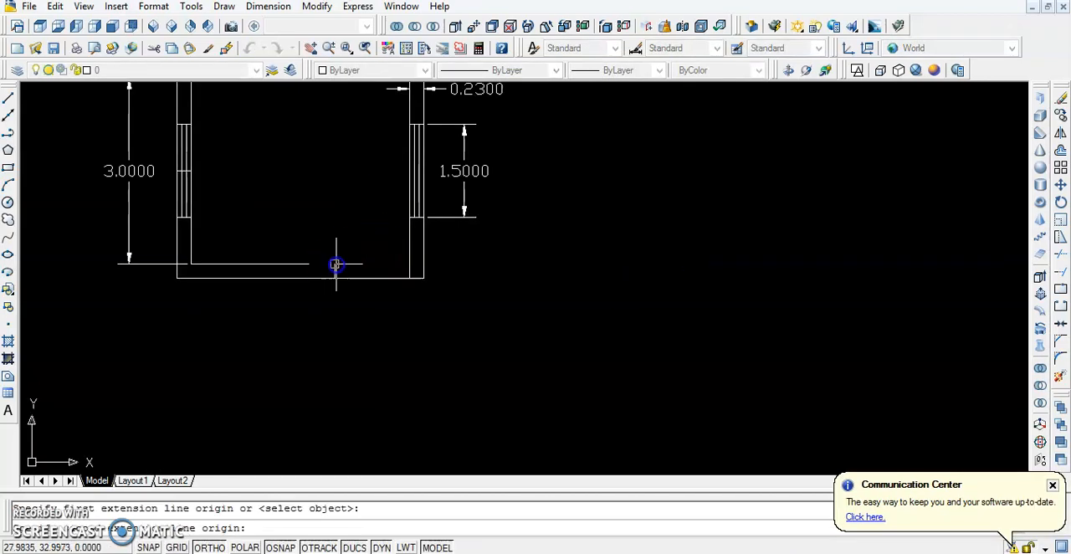
click(409, 265)
click(409, 351)
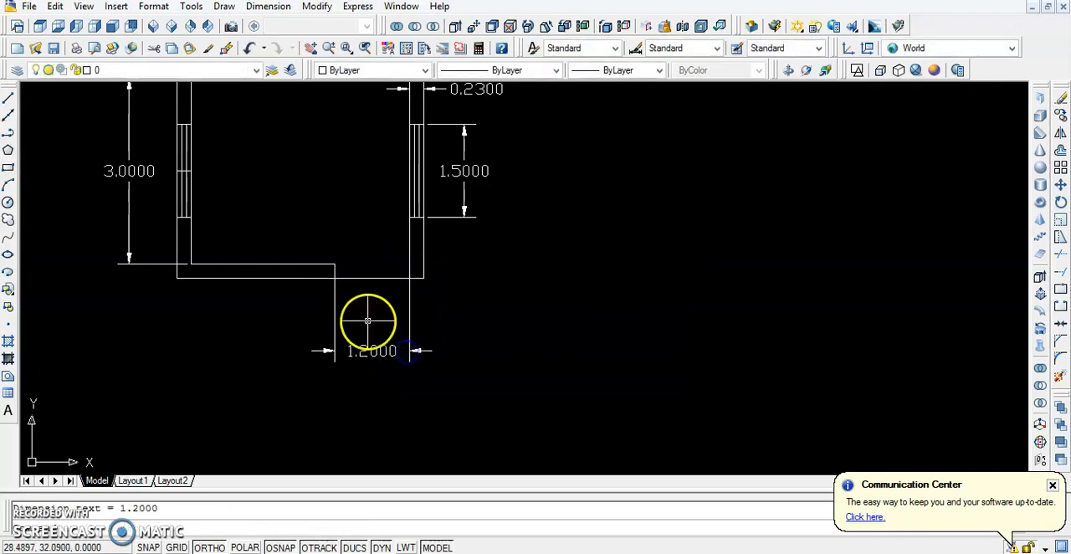
Offset the lower wall's outer line 1.2 upward into the room
middle_drag(363, 217, 370, 279)
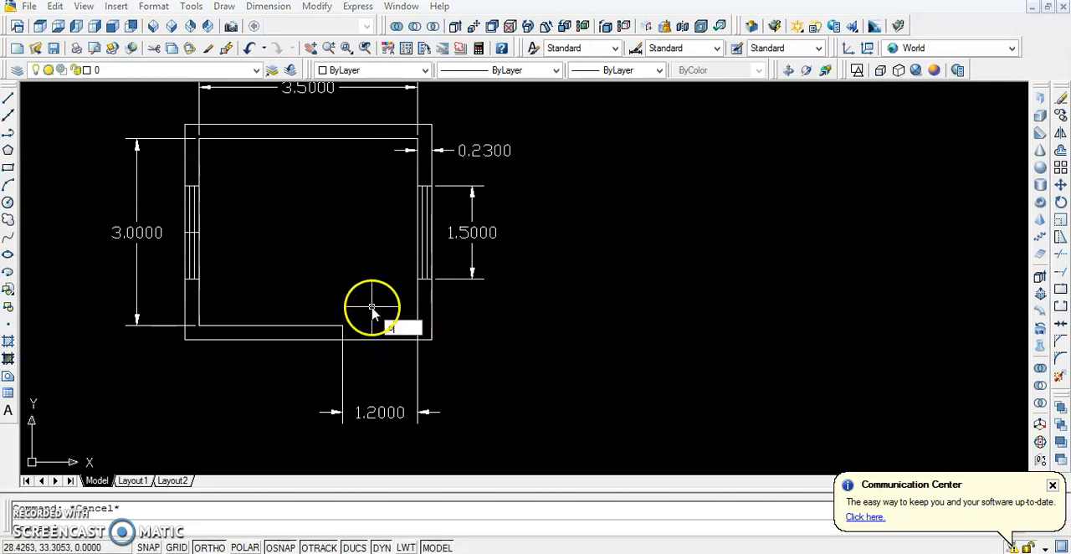
text(o)
key(Return)
text(1)
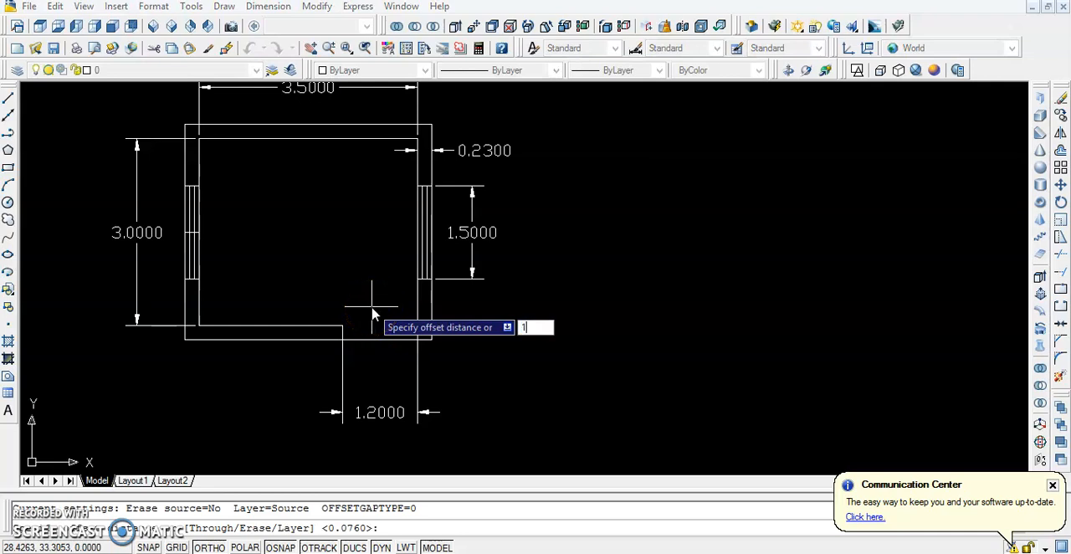
text(.2)
key(Return)
click(375, 339)
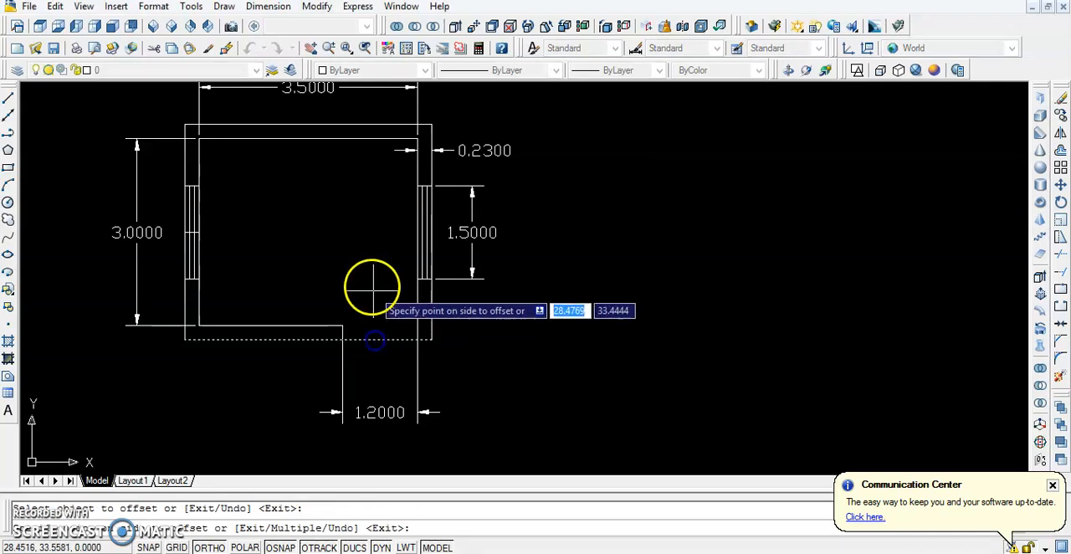
click(370, 276)
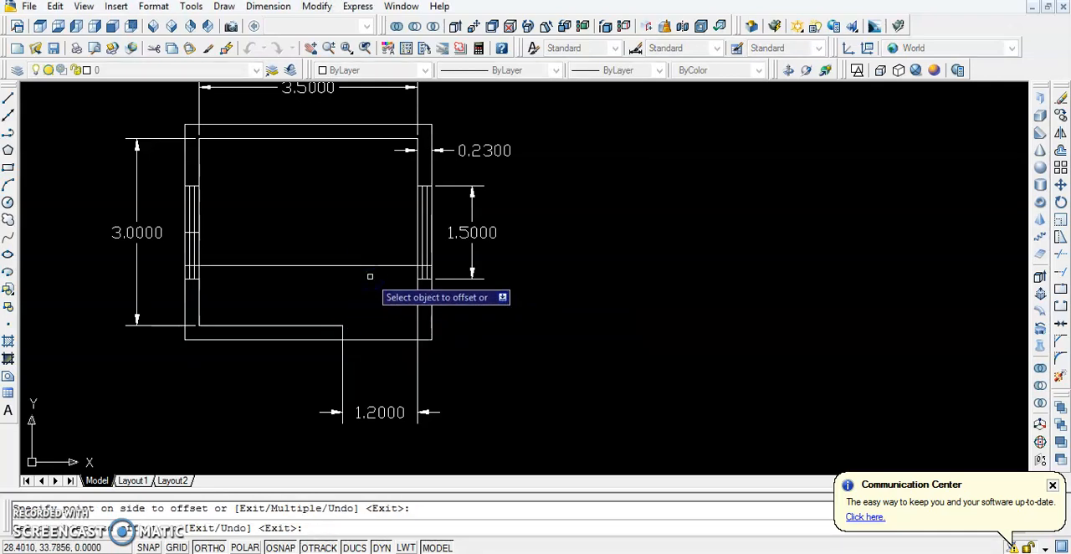
key(Escape)
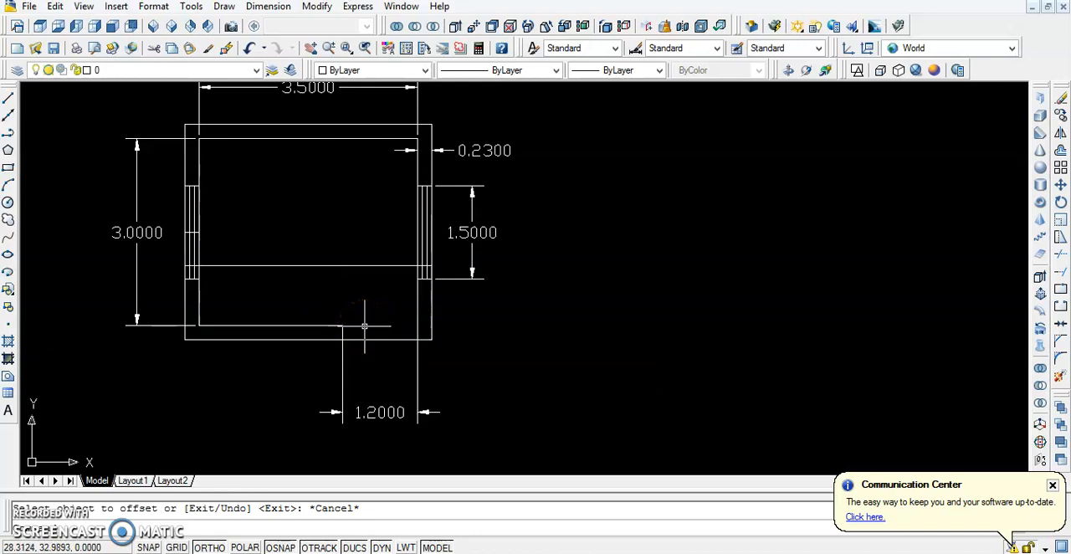
Try to draw a door-swing arc from the lower wall's end to the lower inner corner of the right window
text(arc)
key(Return)
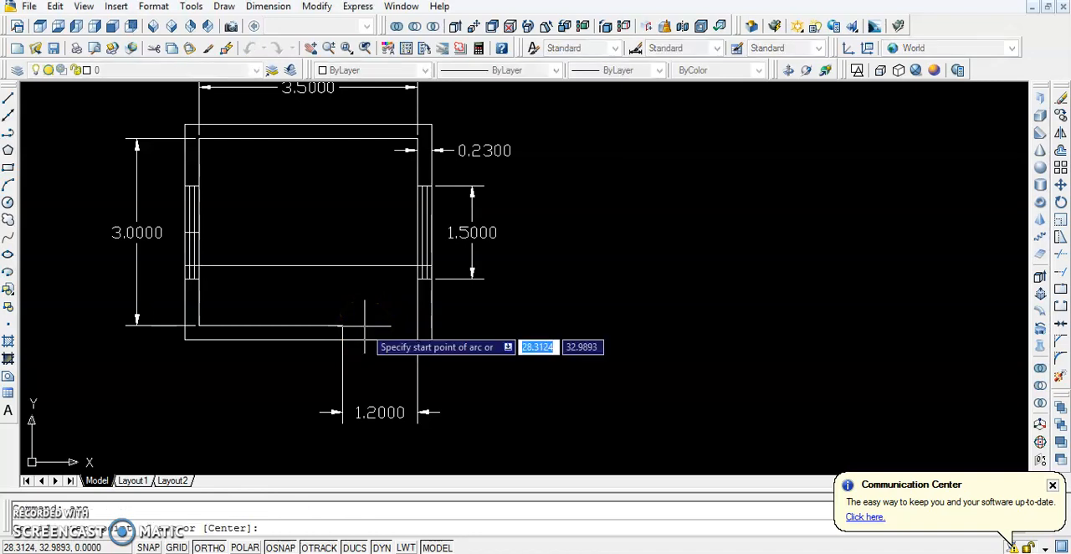
scroll(365, 327, up, 3)
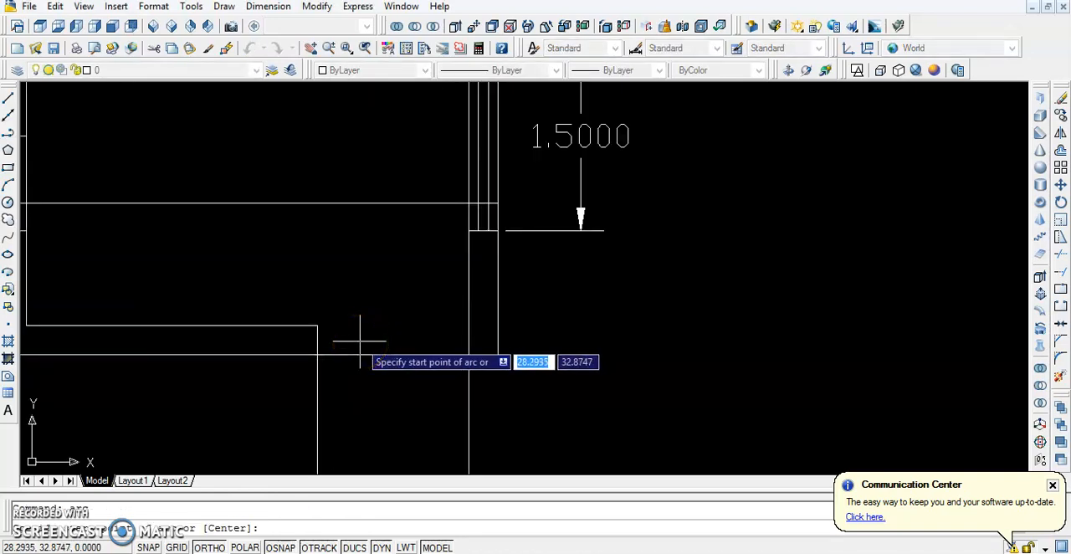
click(317, 354)
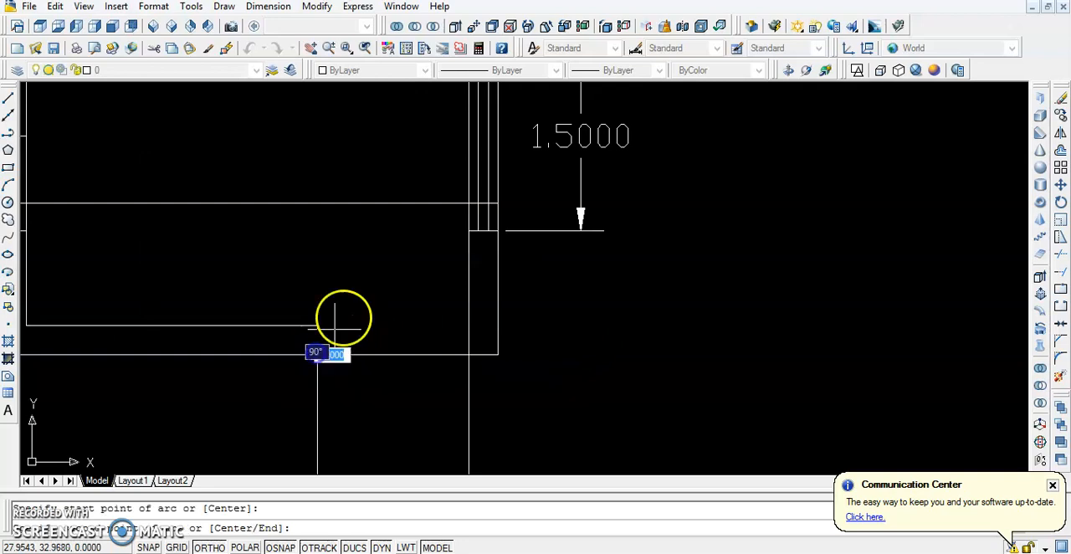
click(468, 231)
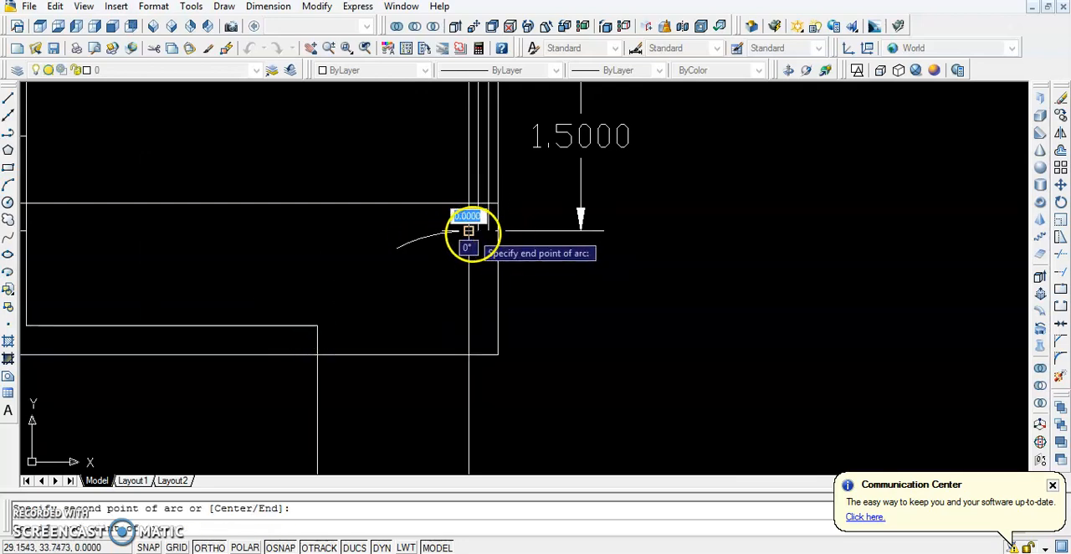
scroll(473, 237, up, 2)
click(475, 239)
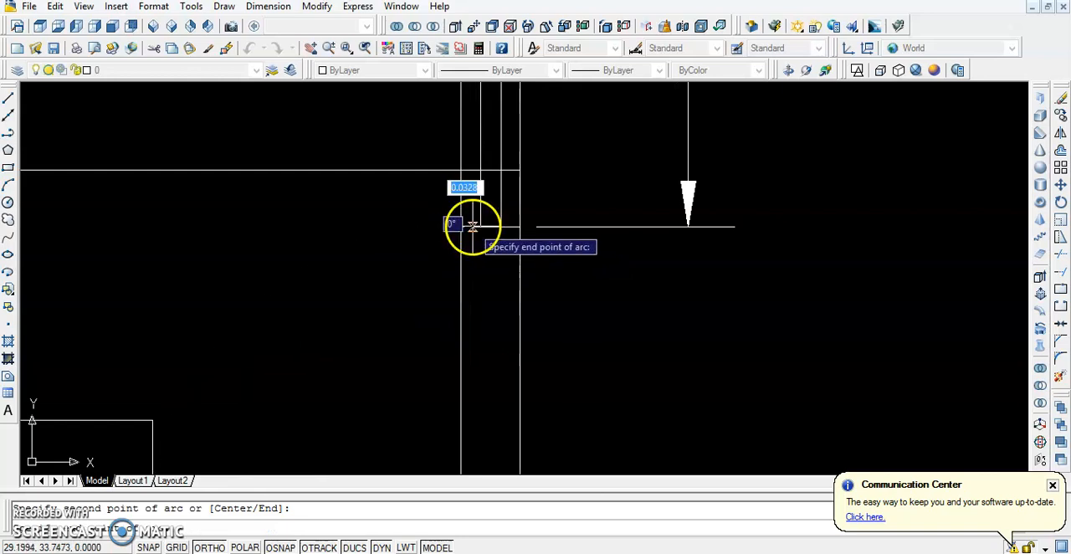
scroll(455, 325, down, 4)
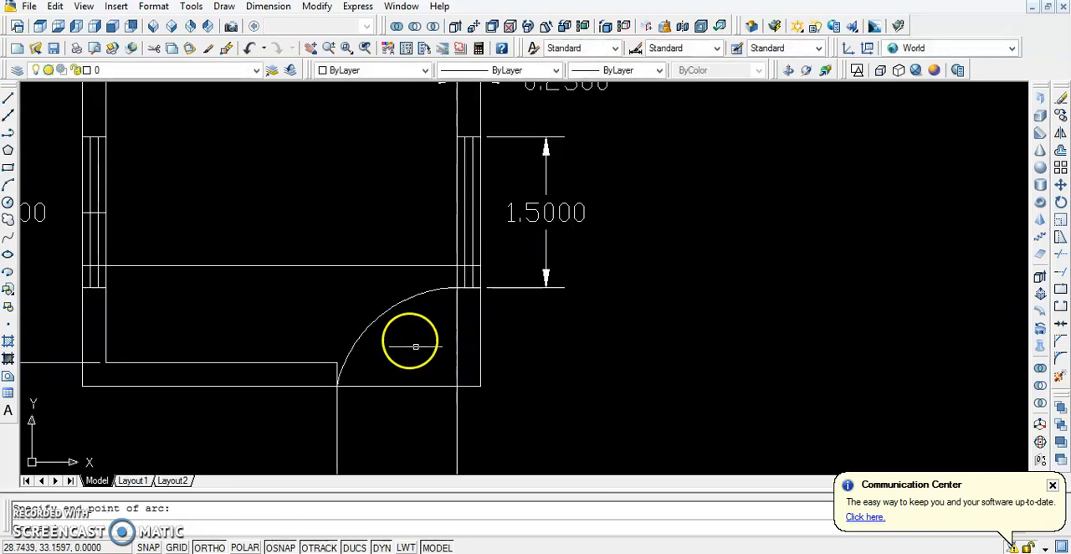
scroll(416, 346, down, 2)
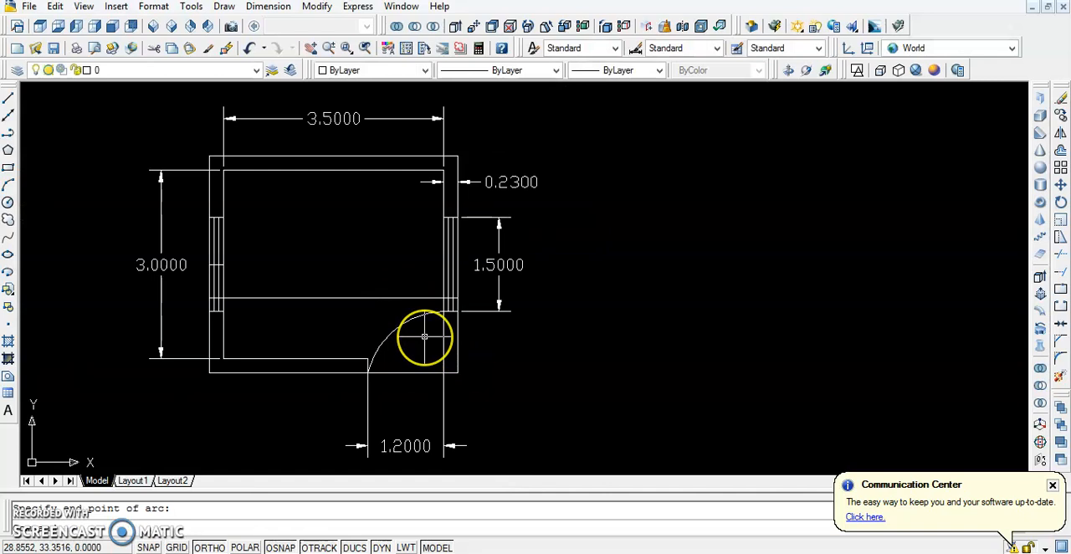
scroll(422, 336, up, 3)
scroll(398, 337, down, 3)
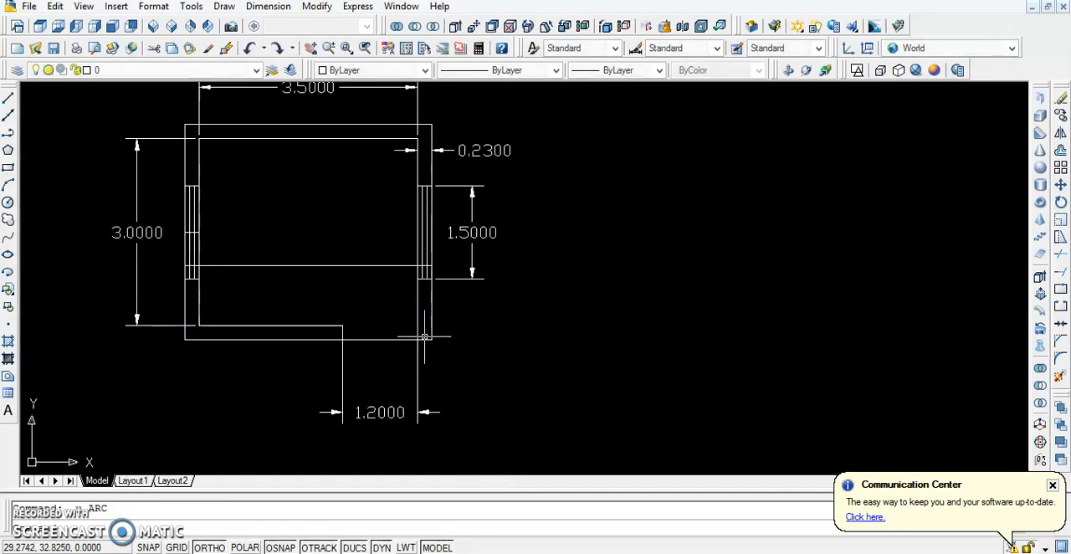
Draw the door-swing arc from the lower wall's opening end through the offset line's intersection with the right wall's inner line, ending just beyond it
text(s)
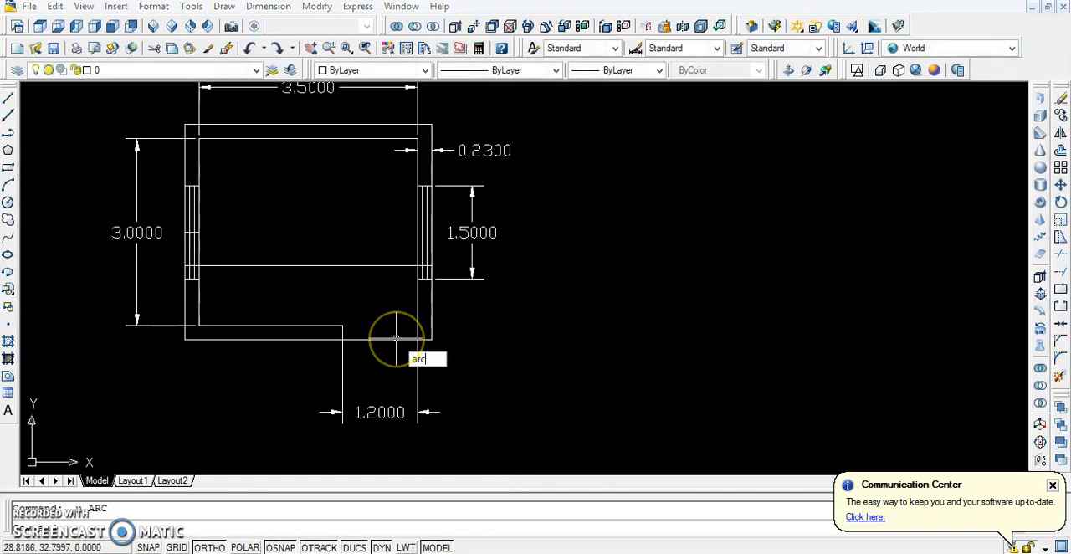
text(rc)
key(Return)
scroll(394, 340, up, 3)
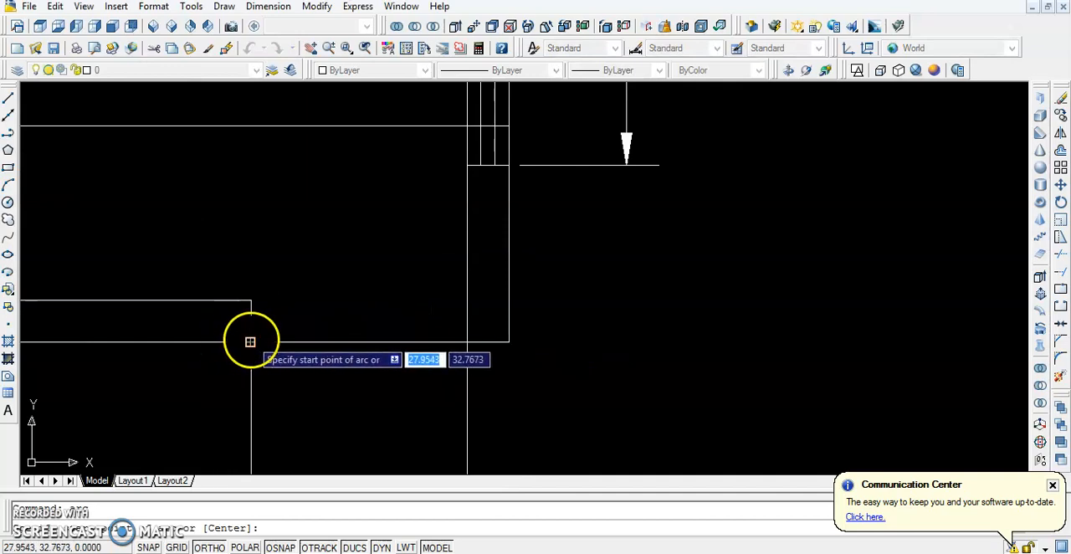
click(250, 341)
scroll(430, 243, down, 3)
scroll(427, 242, up, 3)
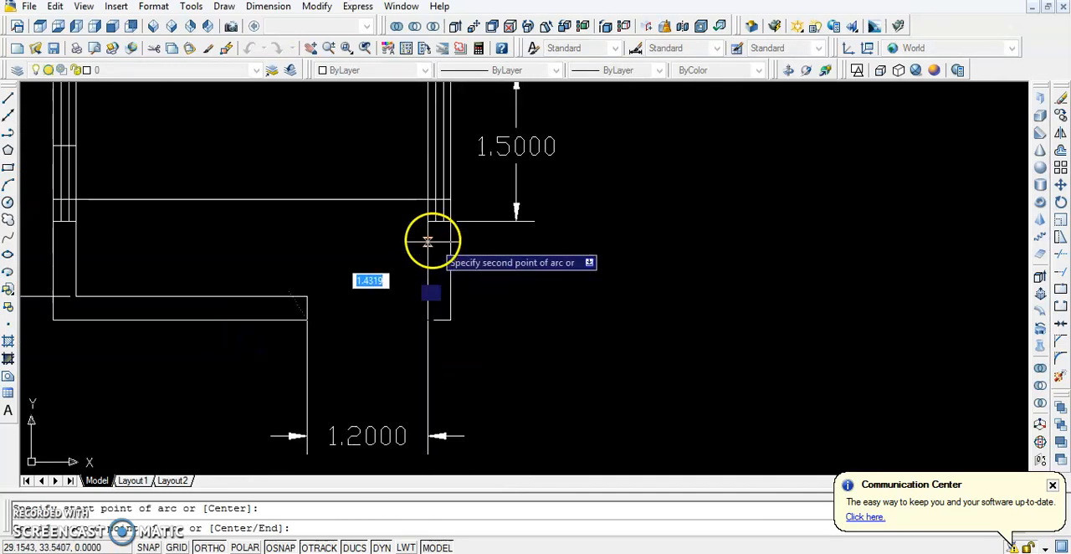
click(428, 189)
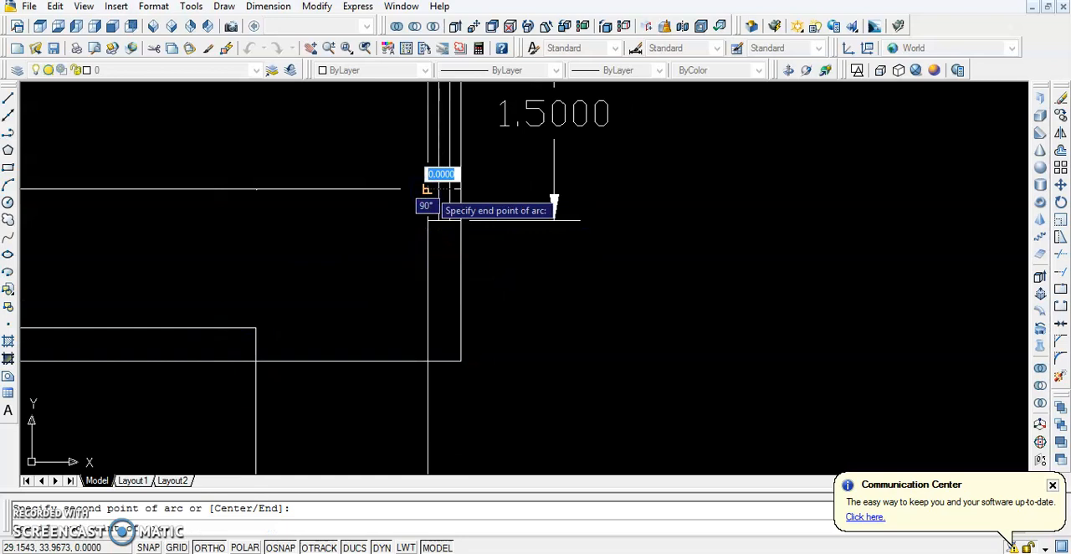
scroll(426, 186, up, 4)
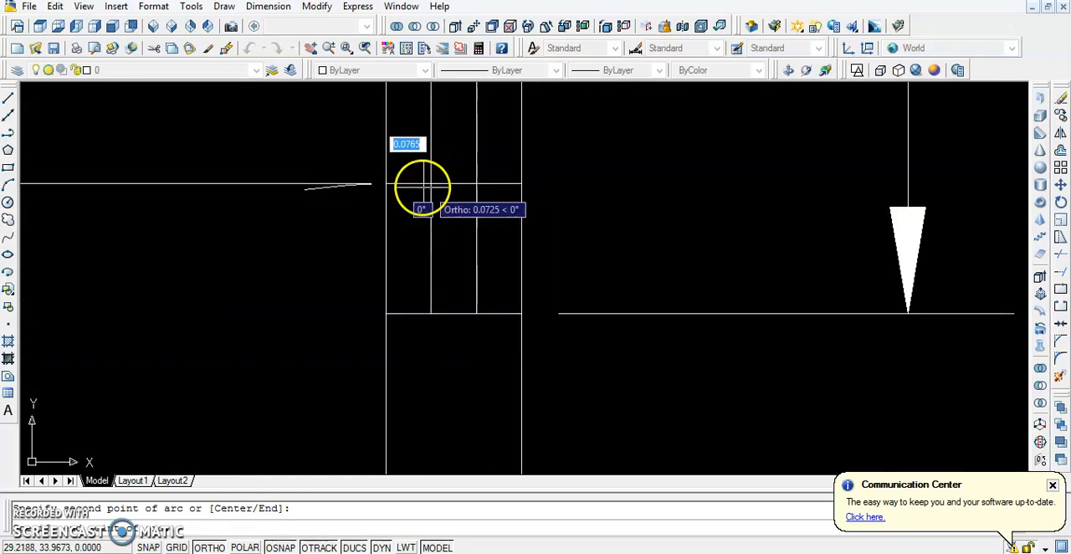
click(402, 184)
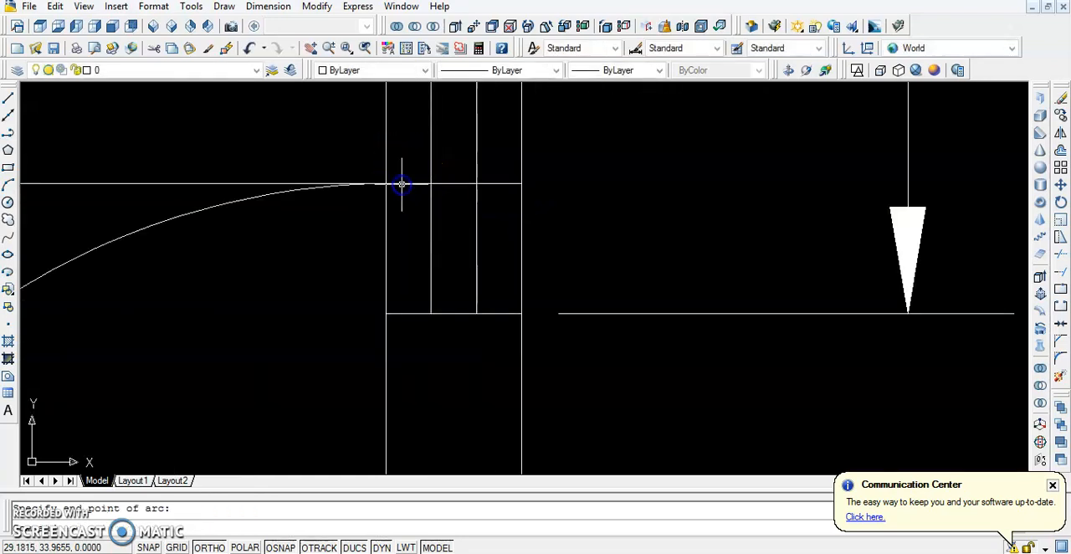
scroll(401, 184, down, 3)
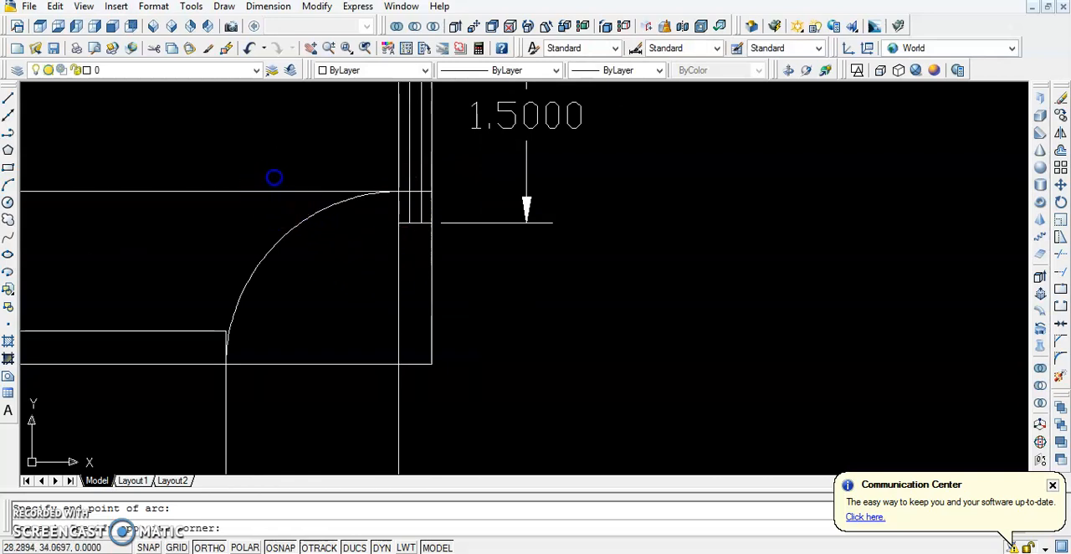
Erase the horizontal guide line across the room and trim the arc's overhang past the right wall's inner line
click(261, 191)
key(Delete)
scroll(249, 204, down, 2)
scroll(342, 196, up, 6)
text(tr)
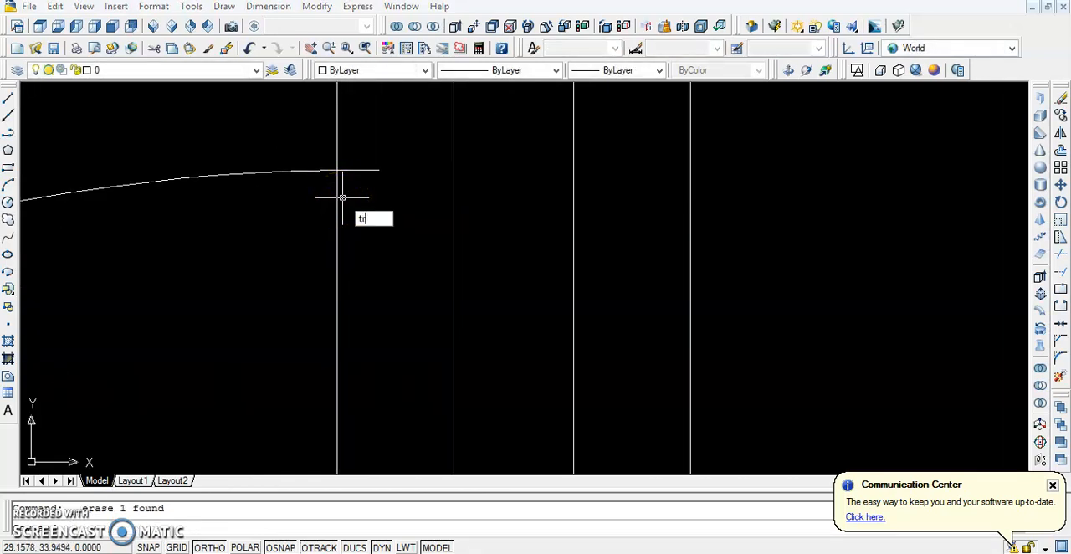
key(Return)
click(360, 170)
scroll(361, 169, down, 4)
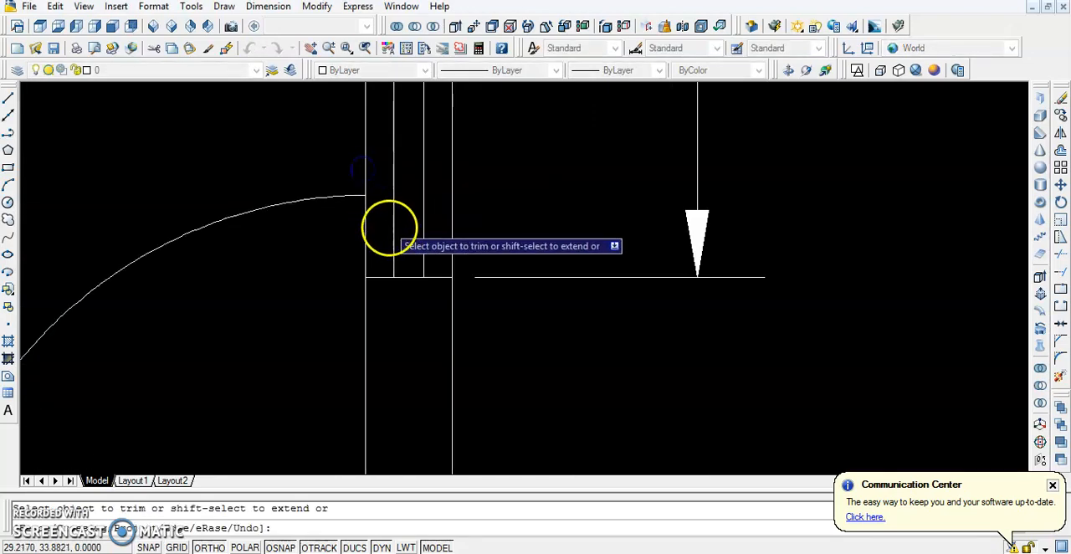
scroll(397, 252, down, 4)
scroll(398, 252, up, 3)
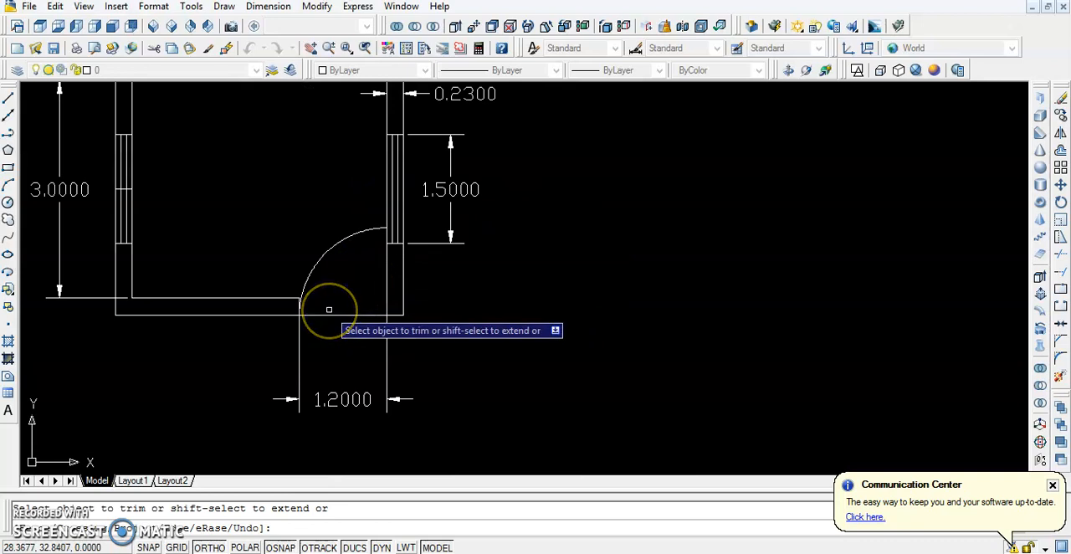
key(Escape)
Offset the lower wall's outer line upward and the right wall's inner line into the room by 0.10
scroll(371, 278, up, 5)
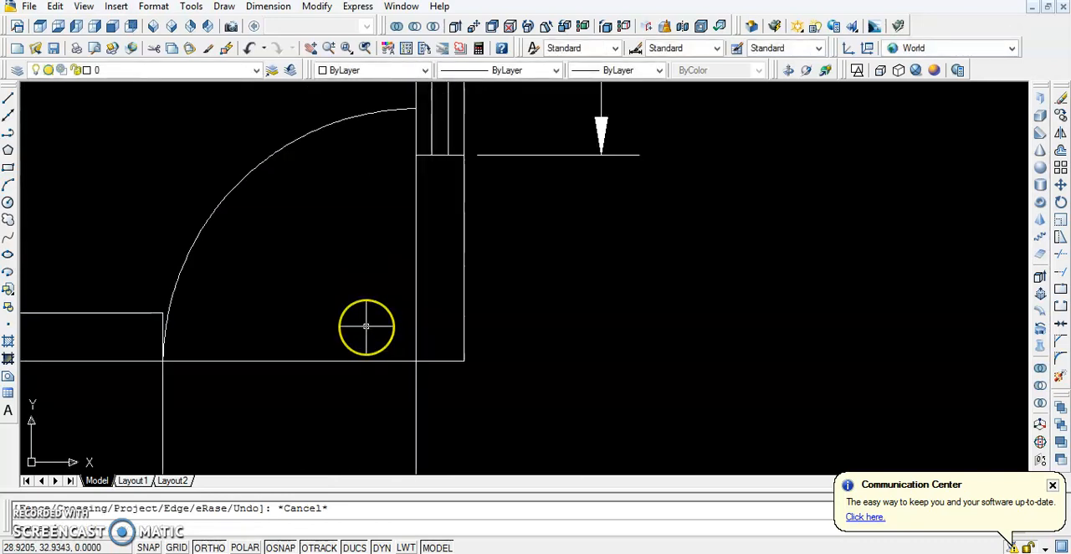
scroll(366, 327, down, 3)
text(o)
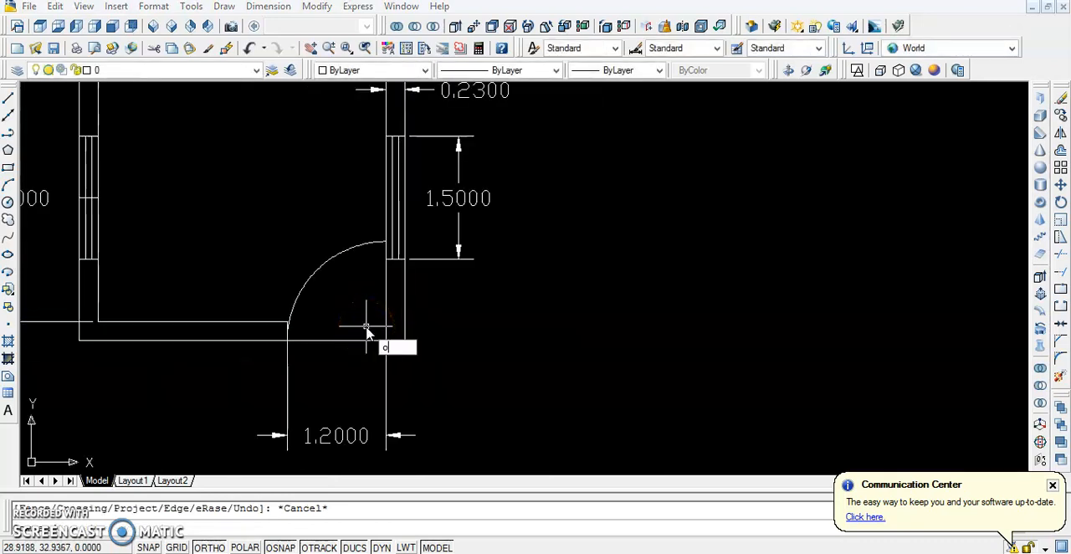
key(Return)
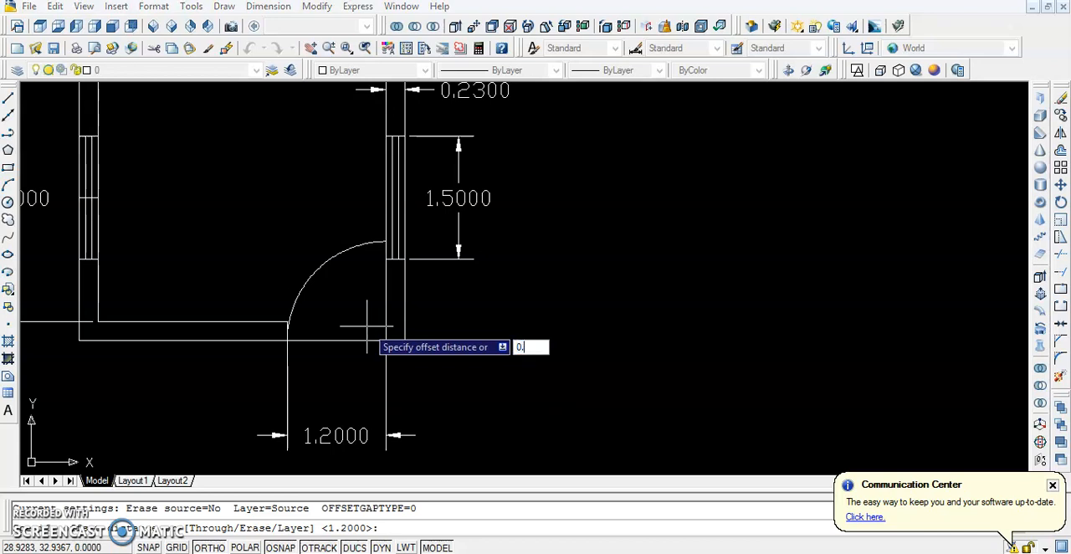
key(Return)
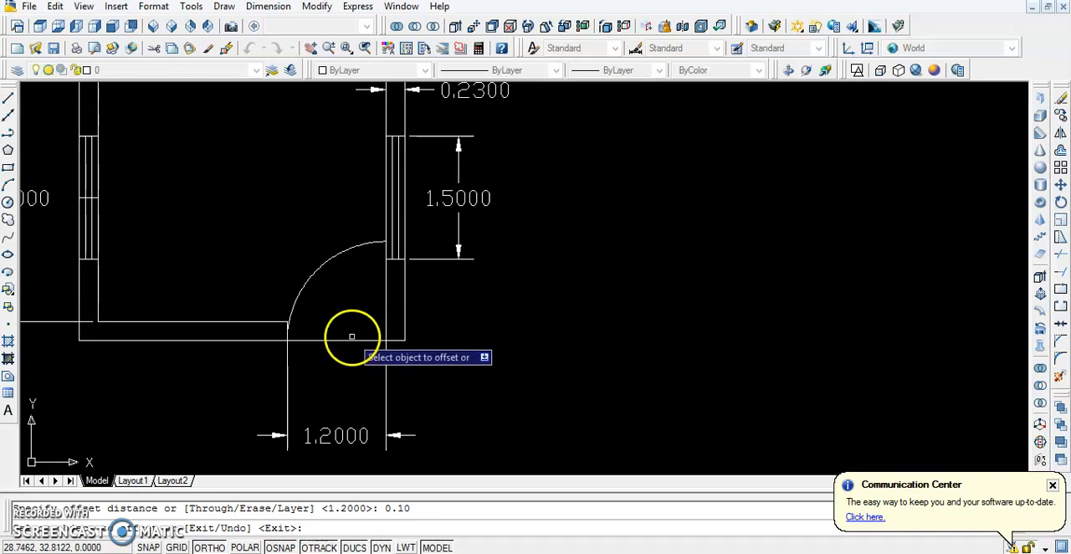
click(351, 339)
click(353, 324)
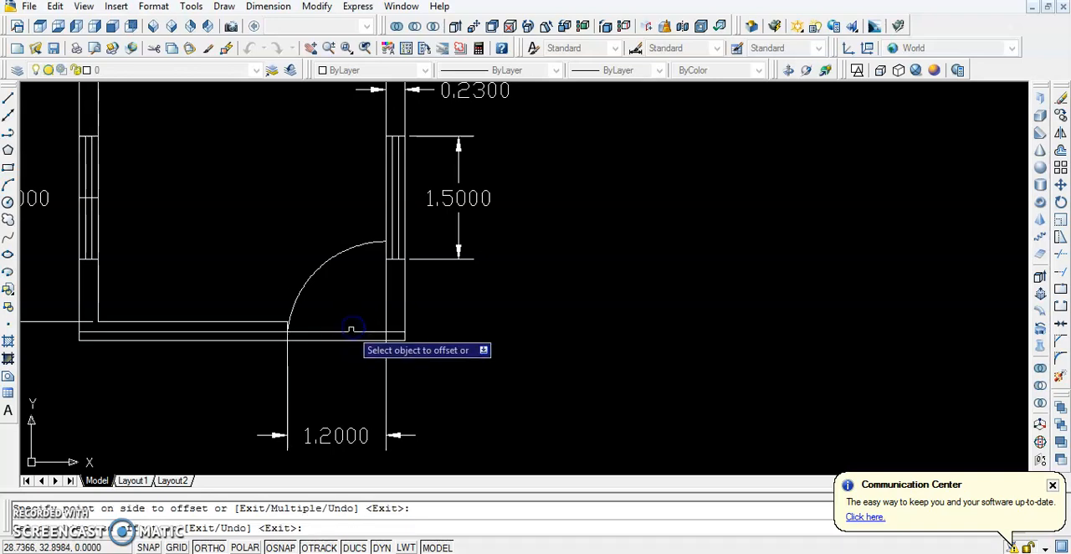
scroll(355, 328, up, 2)
click(416, 293)
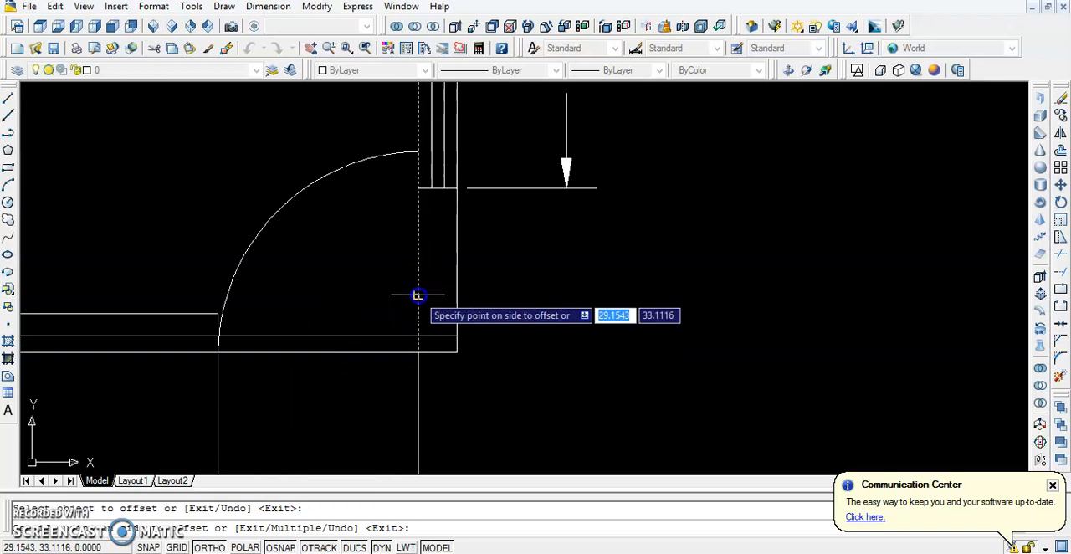
click(401, 293)
key(Escape)
Trim the vertical door line above the arc and the horizontal offset line inside the lower wall beyond the door opening
scroll(398, 289, down, 3)
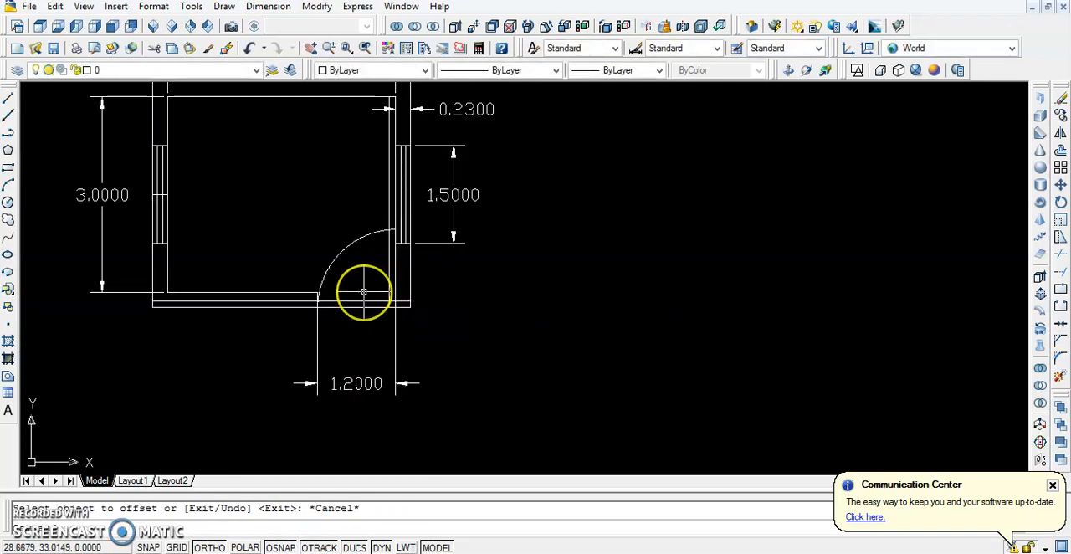
scroll(364, 291, up, 2)
text(t)
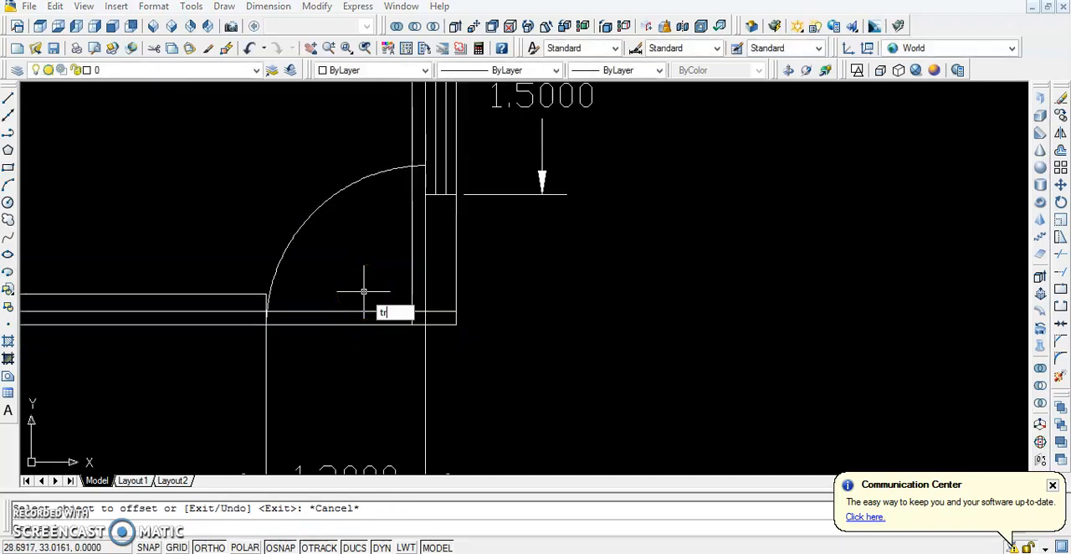
text(r)
key(Return)
key(Return)
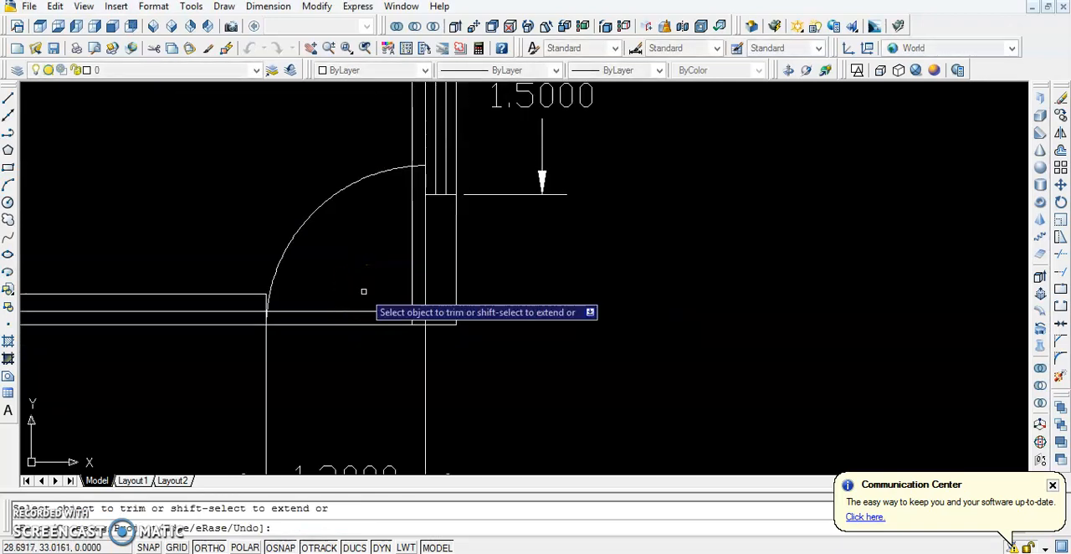
click(411, 148)
scroll(232, 314, up, 2)
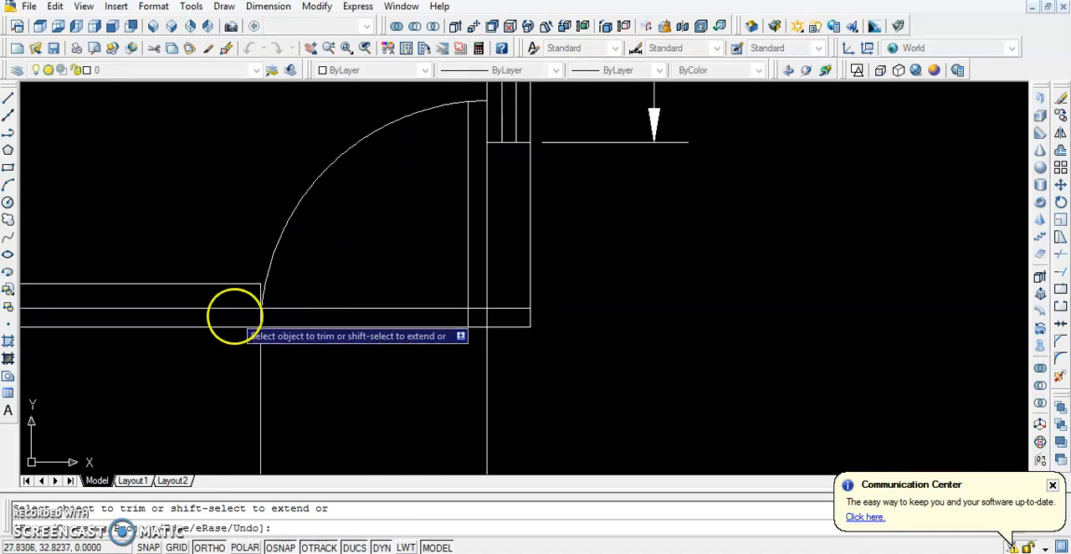
click(228, 311)
scroll(228, 310, down, 5)
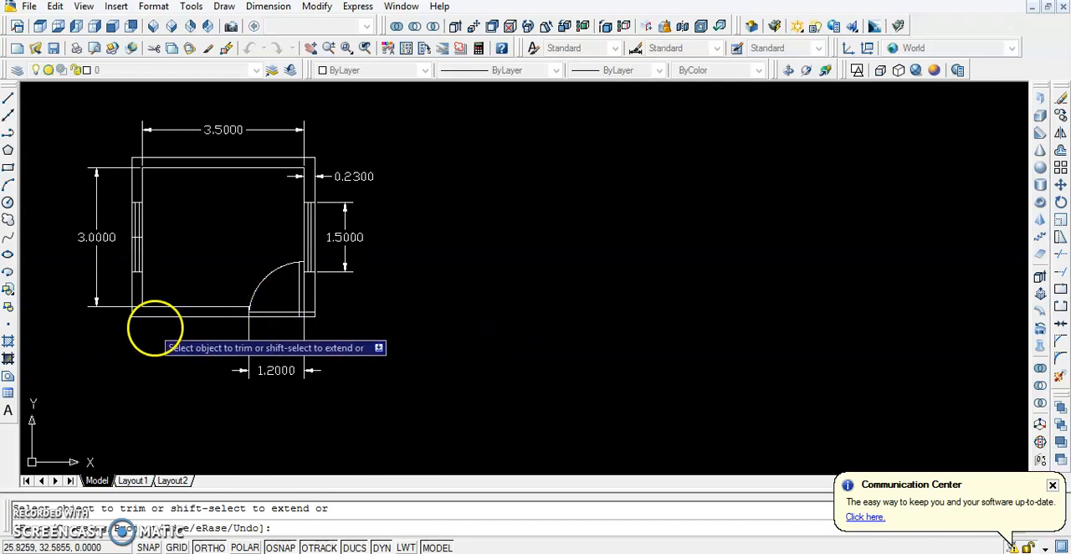
key(Escape)
Erase the short horizontal line crossing the middle of the left window
middle_drag(196, 279, 328, 280)
scroll(376, 232, up, 2)
scroll(222, 285, up, 5)
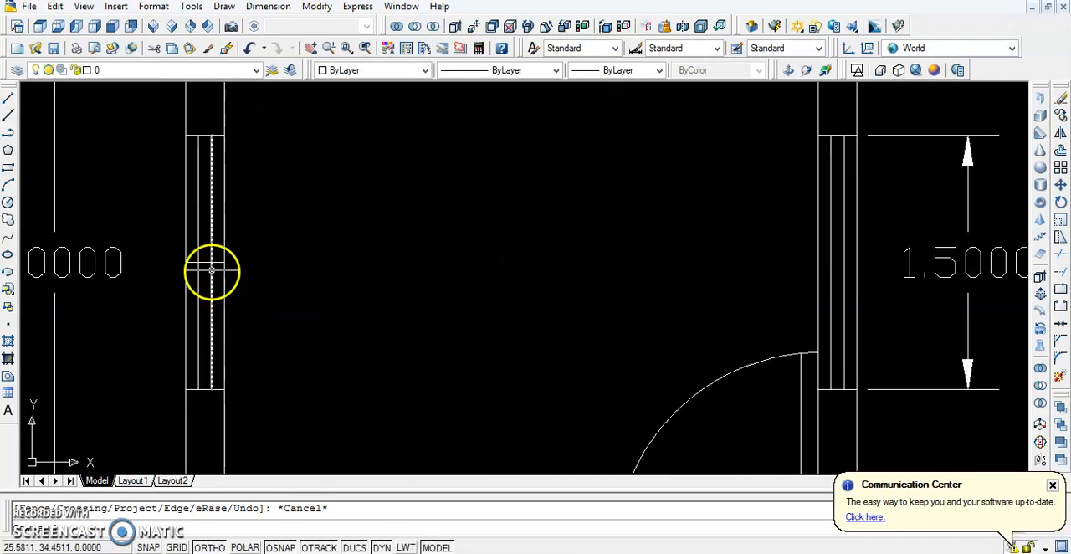
click(206, 264)
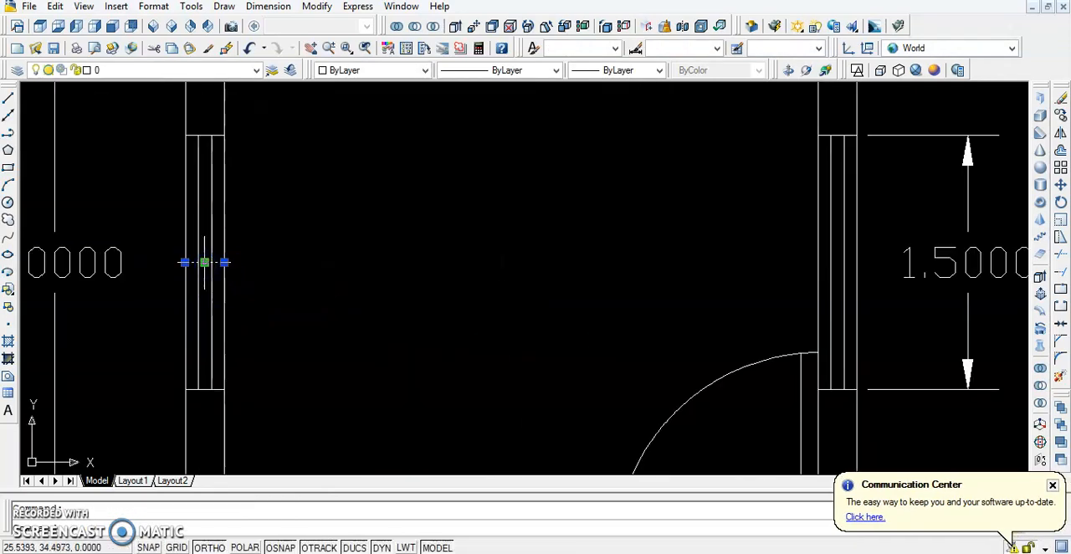
key(Delete)
Start a multiline text with its text box in the upper-left part of the room, clear of the door arc
scroll(318, 251, down, 4)
mouse_move(332, 251)
middle_down()
mouse_move(290, 358)
mouse_move(288, 304)
middle_up()
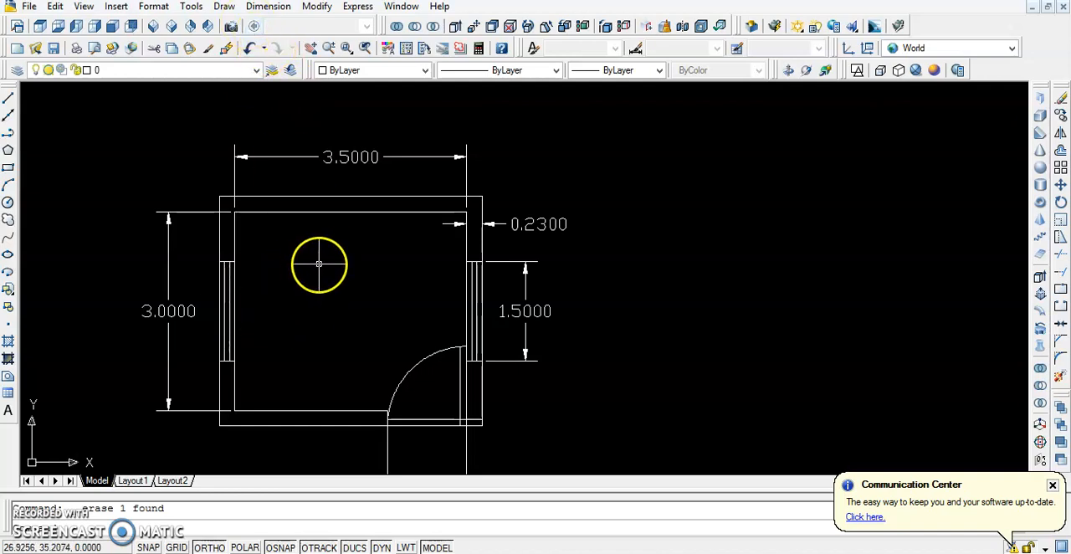
text(t)
key(Return)
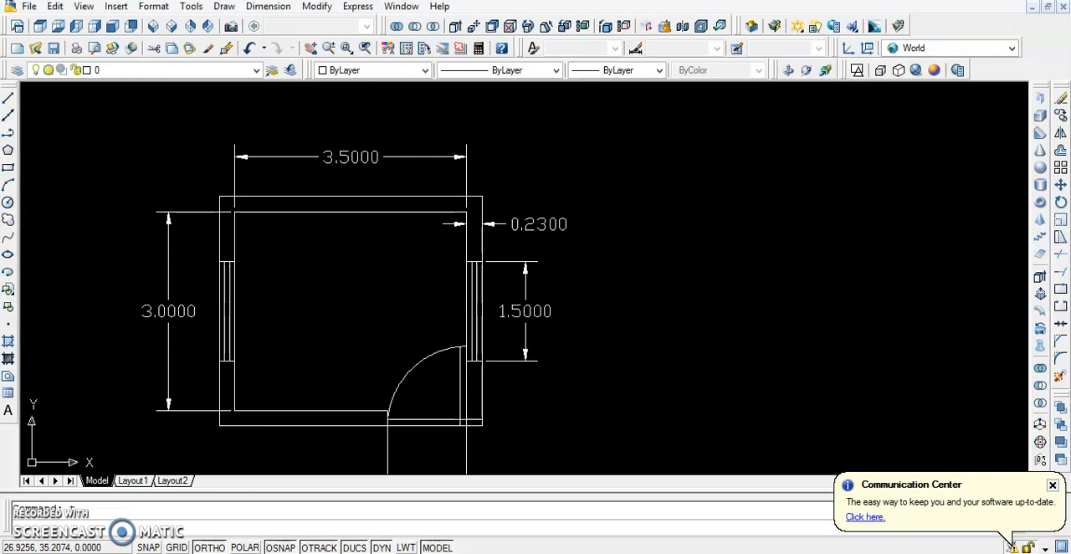
click(267, 252)
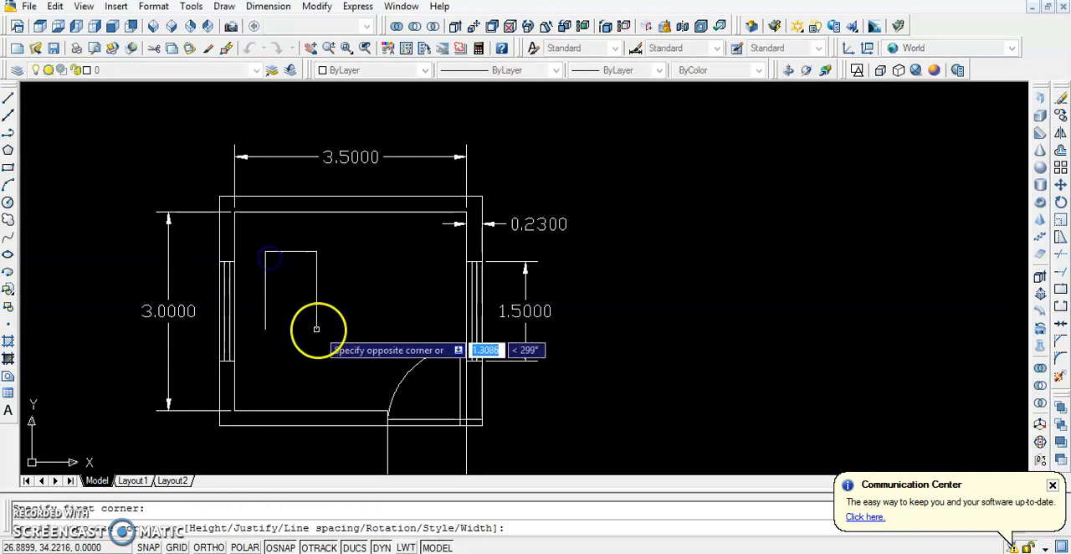
click(392, 312)
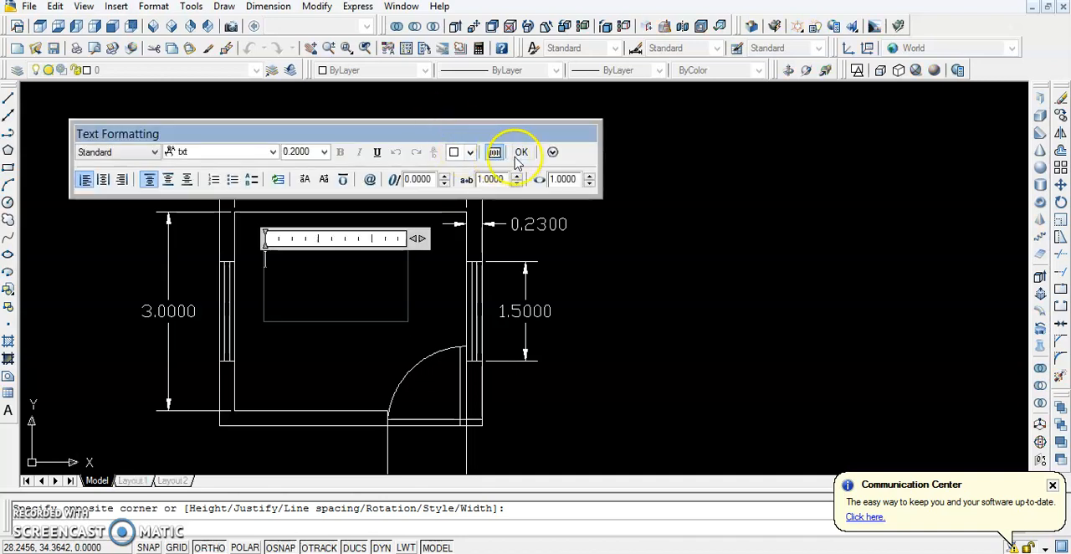
Set the text colour to magenta and enter BED ROOM as the first line of the room label
click(471, 152)
click(475, 251)
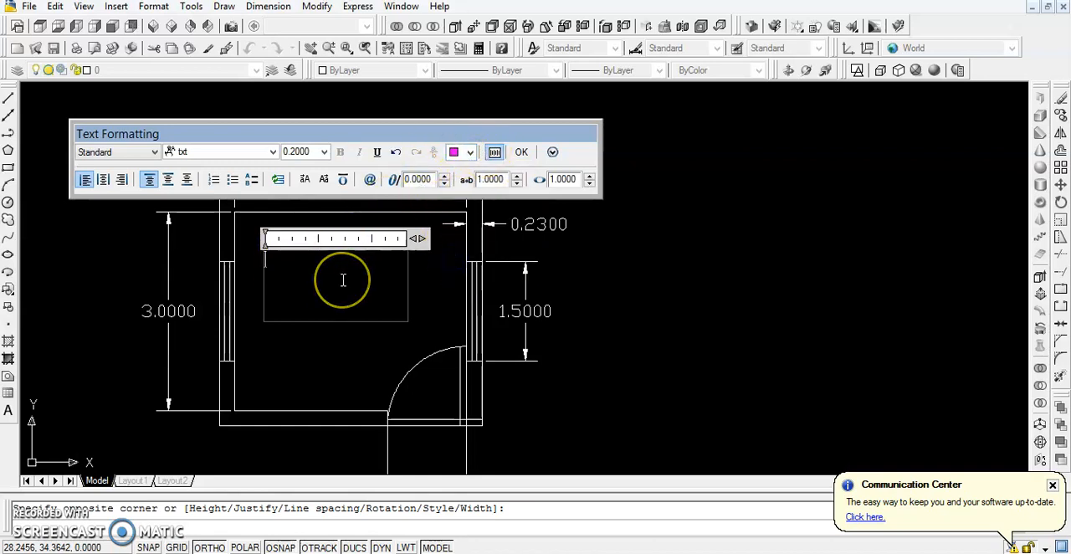
text(BED ROOM)
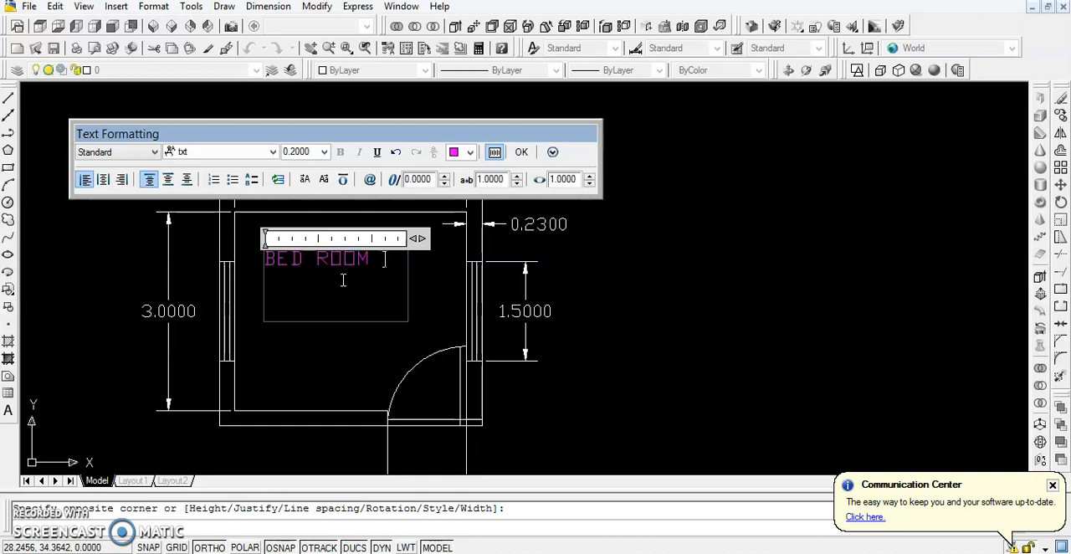
Add the second line "3.5 m *3.0 m" below BED ROOM and widen the text box to fit it on one line
drag(416, 239, 393, 241)
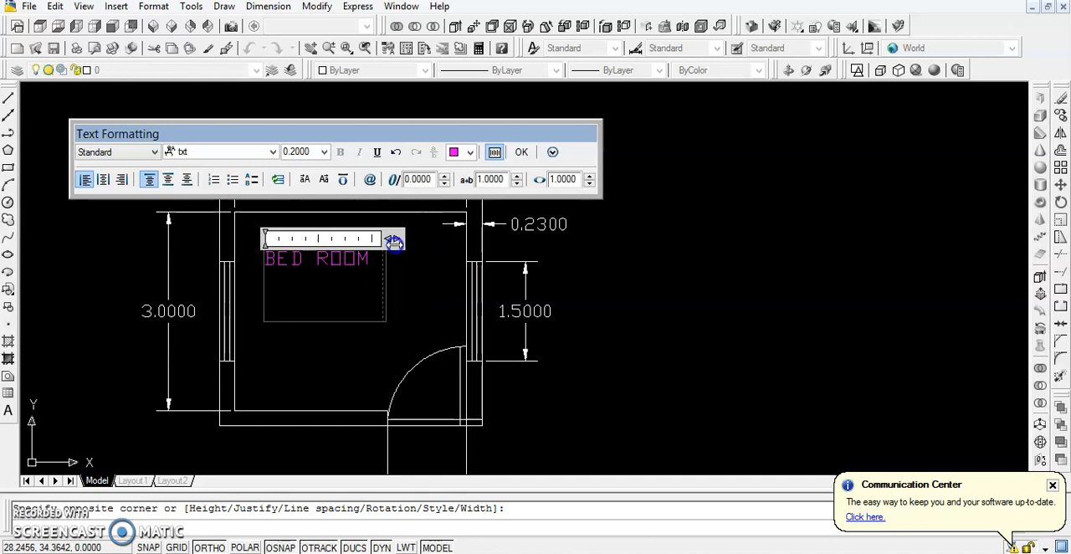
click(371, 260)
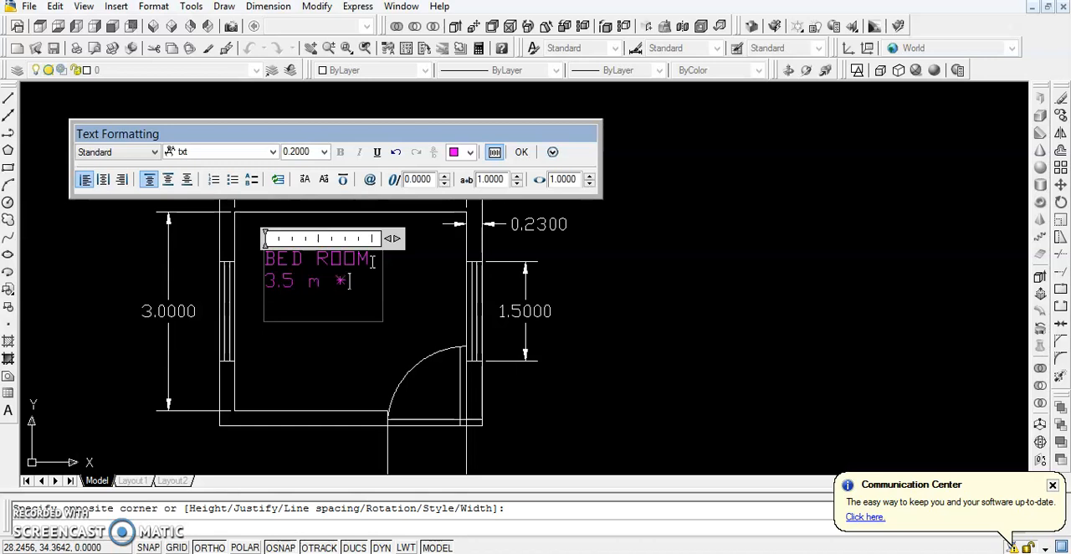
text(M)
key(BackSpace)
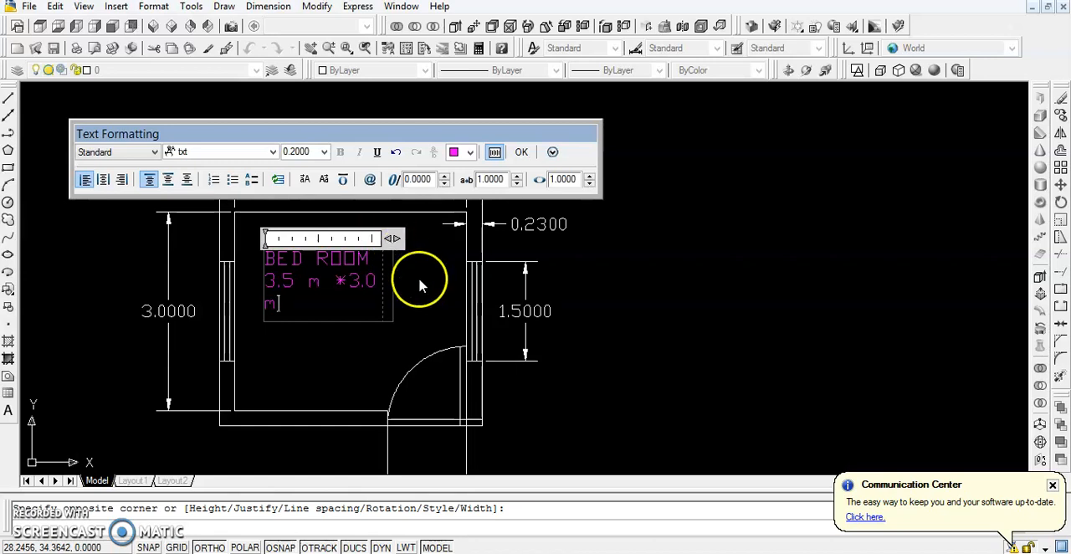
drag(393, 241, 423, 239)
click(358, 358)
scroll(246, 302, down, 2)
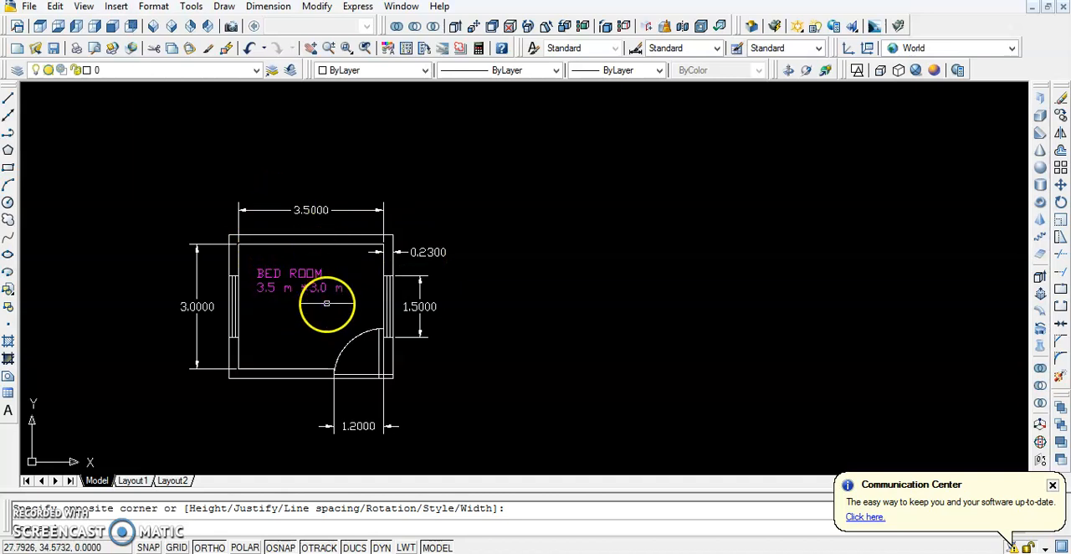
scroll(267, 276, up, 3)
scroll(289, 261, down, 4)
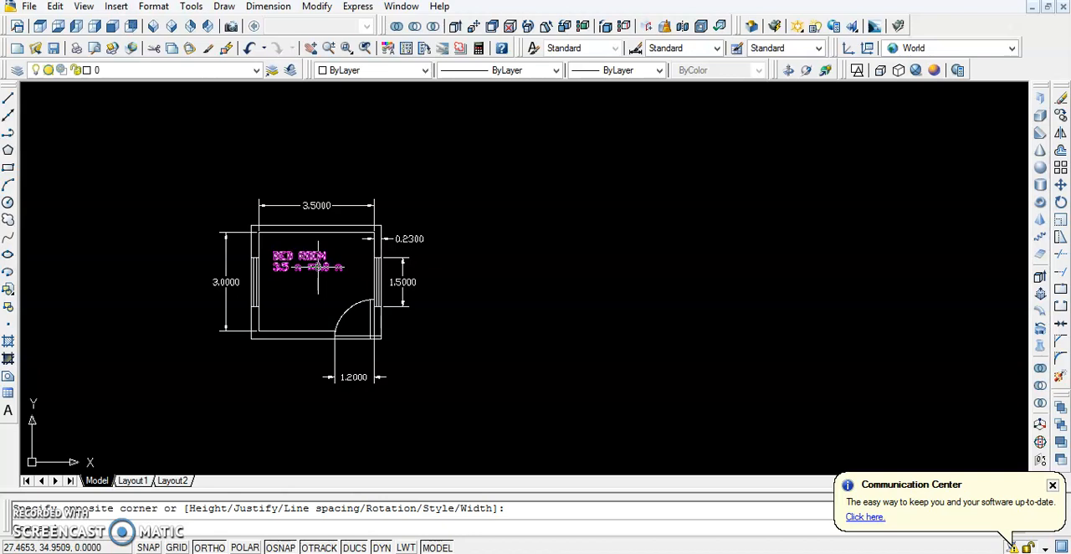
click(310, 320)
click(294, 267)
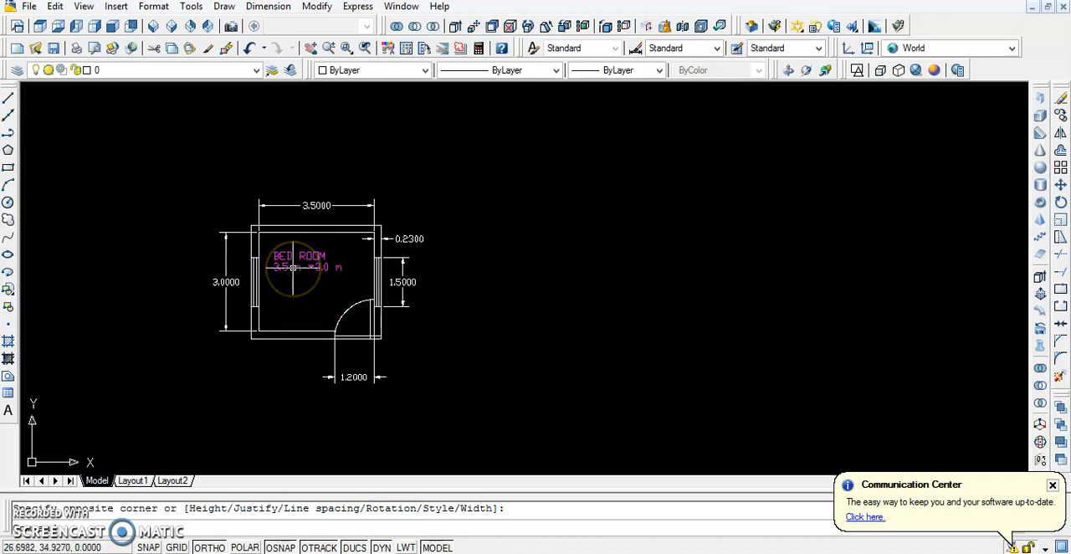